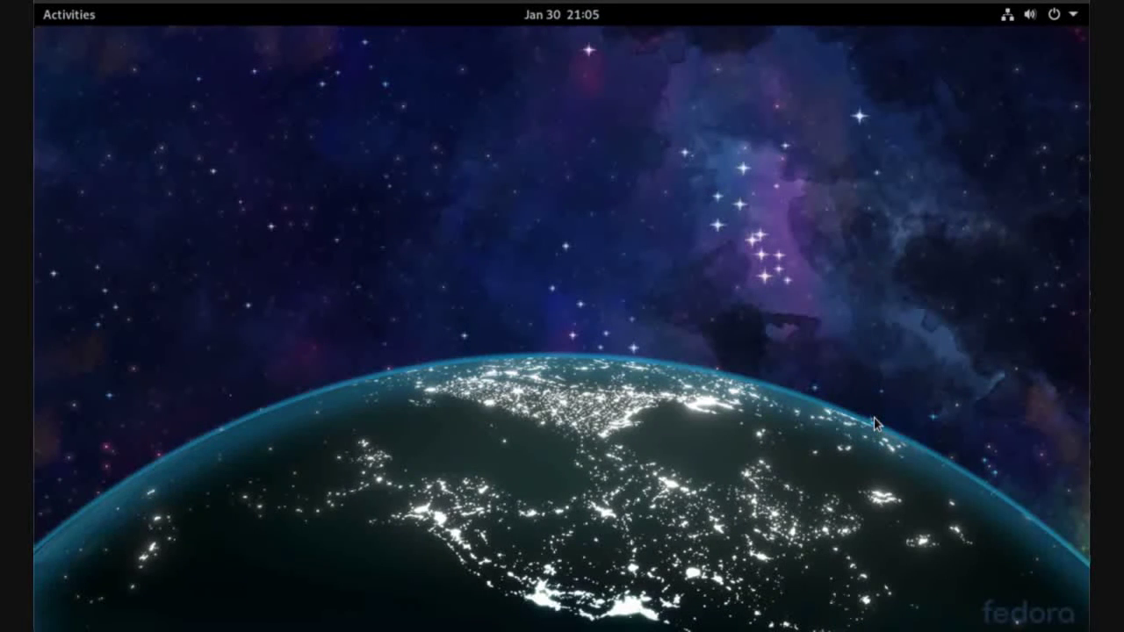
Launch GNOME Software from Activities and return to its Explore page after a brief 'thu' search
left_click(55, 15)
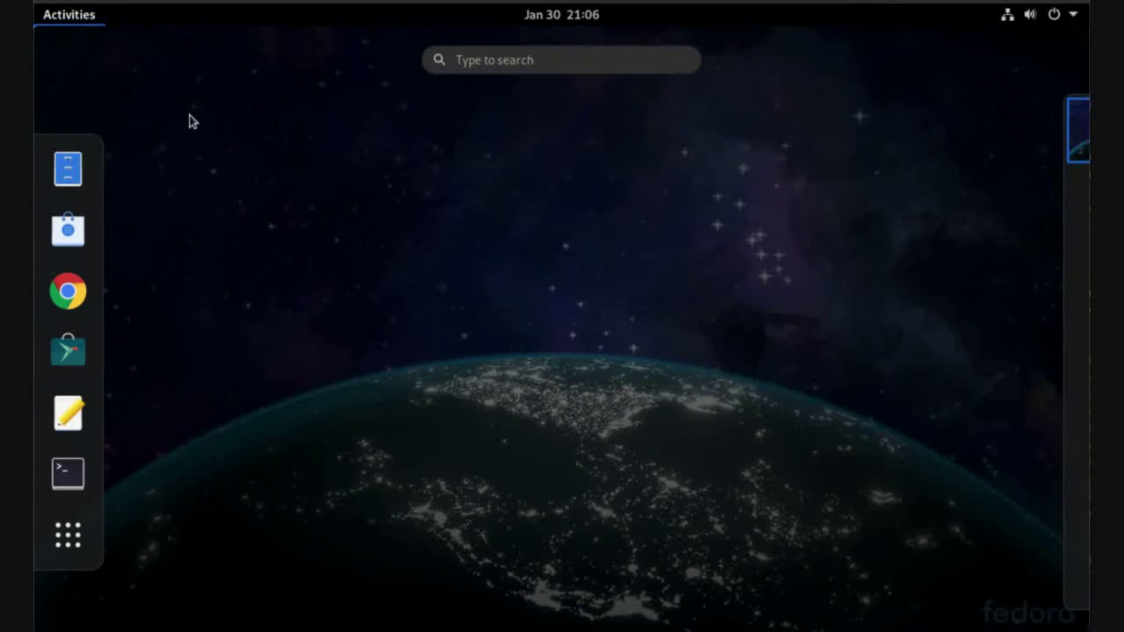
left_click(73, 345)
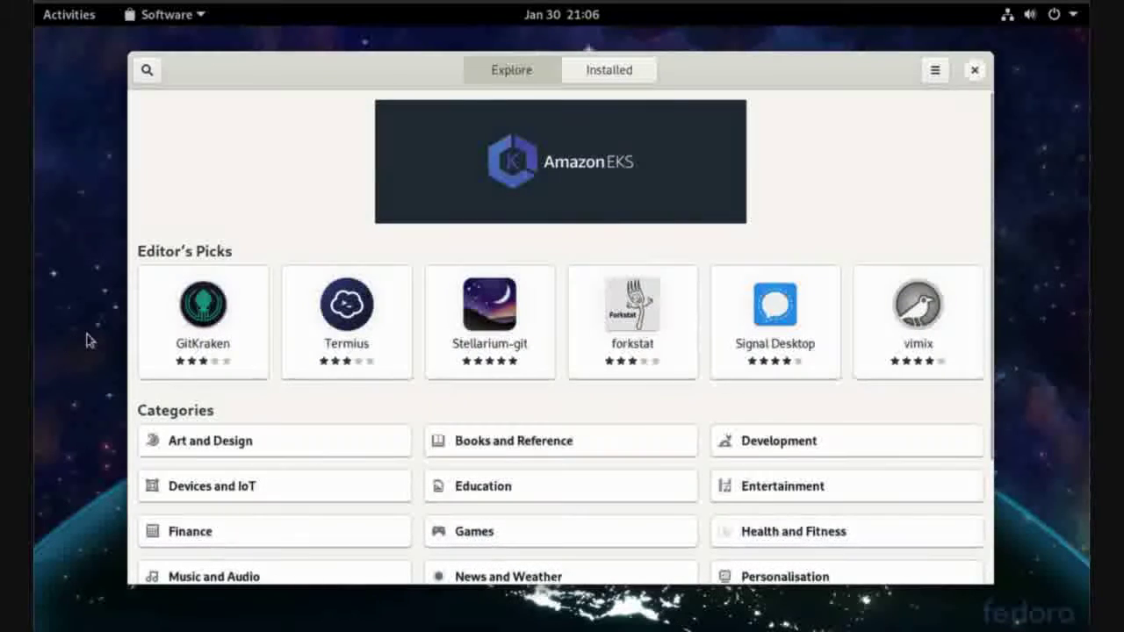
left_click(60, 16)
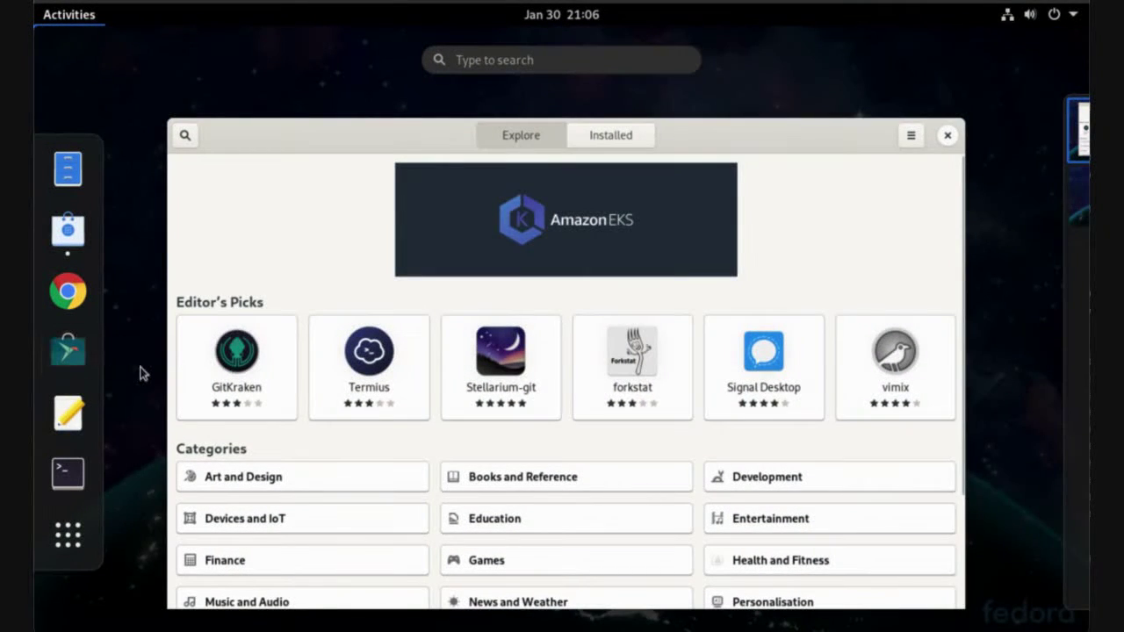
left_click(541, 63)
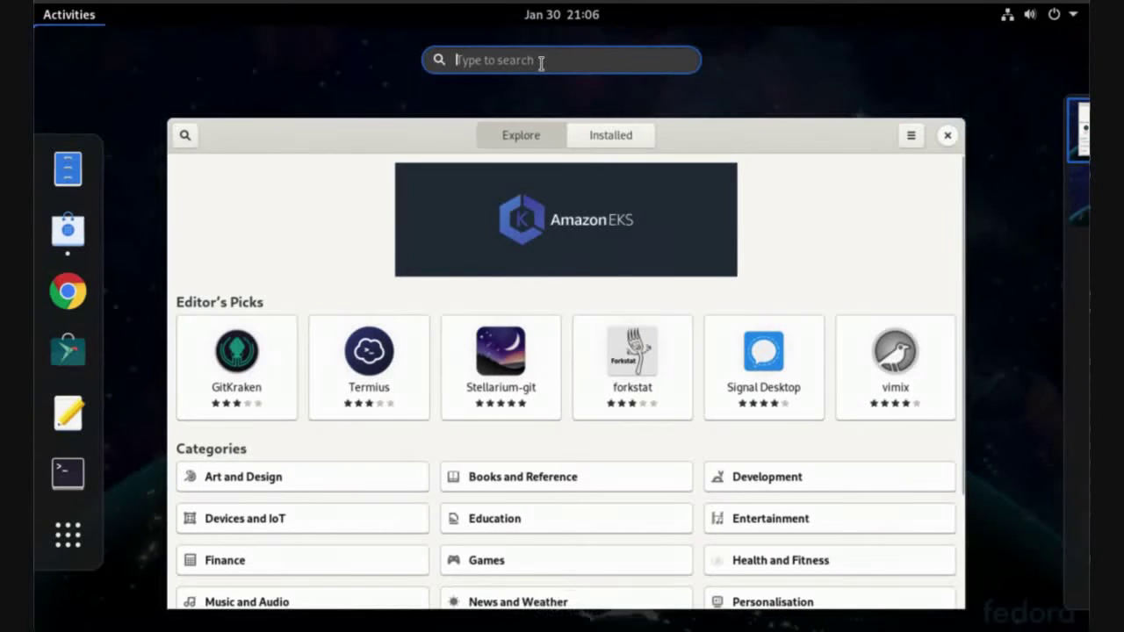
type("thu")
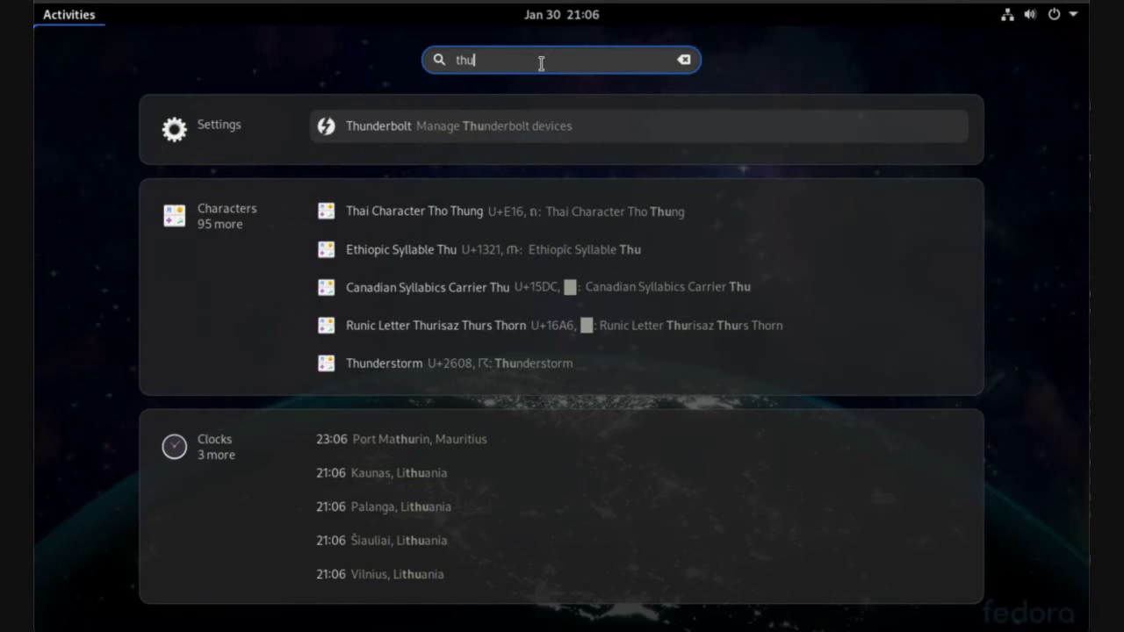
key("Escape")
Search the store for 'thunderbird' and open Thunderbird's details page
left_click(349, 188)
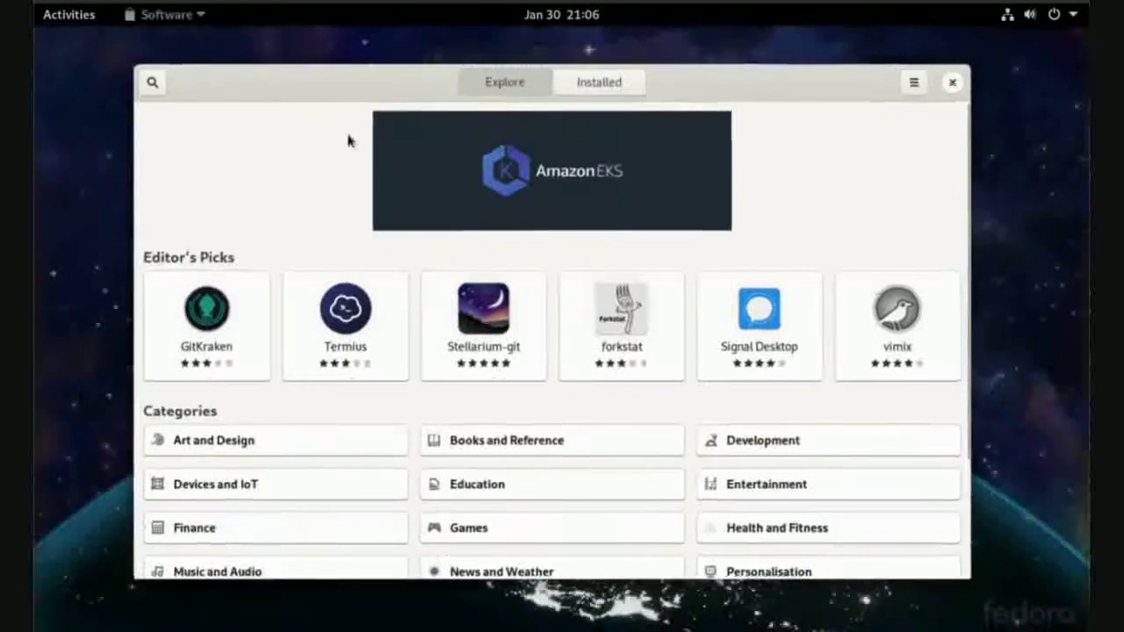
left_click(147, 71)
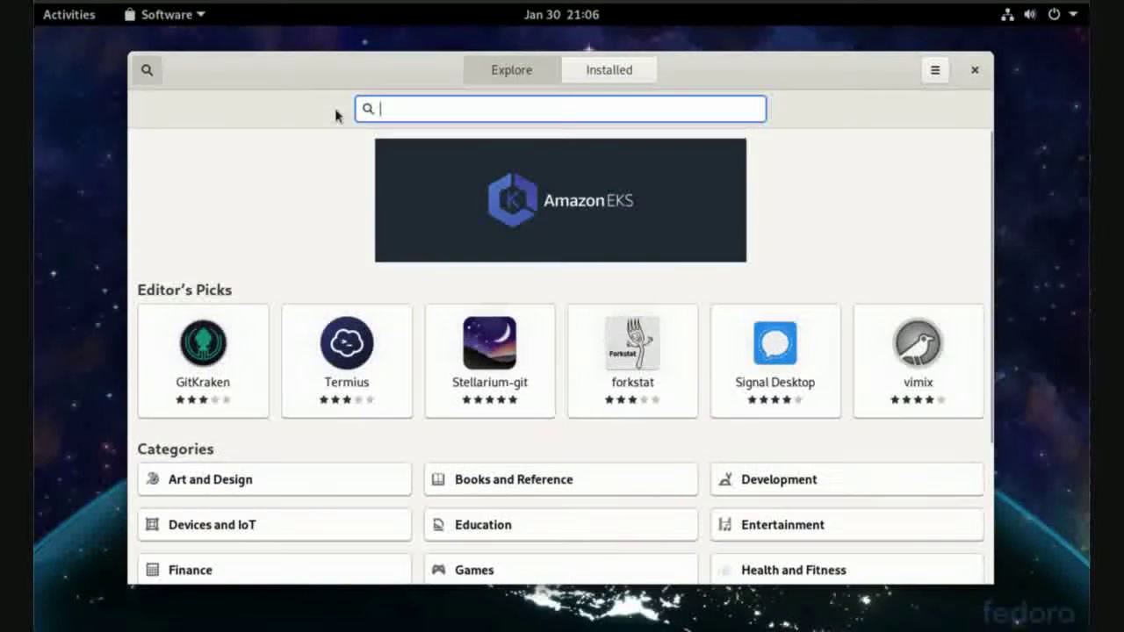
type("thunde")
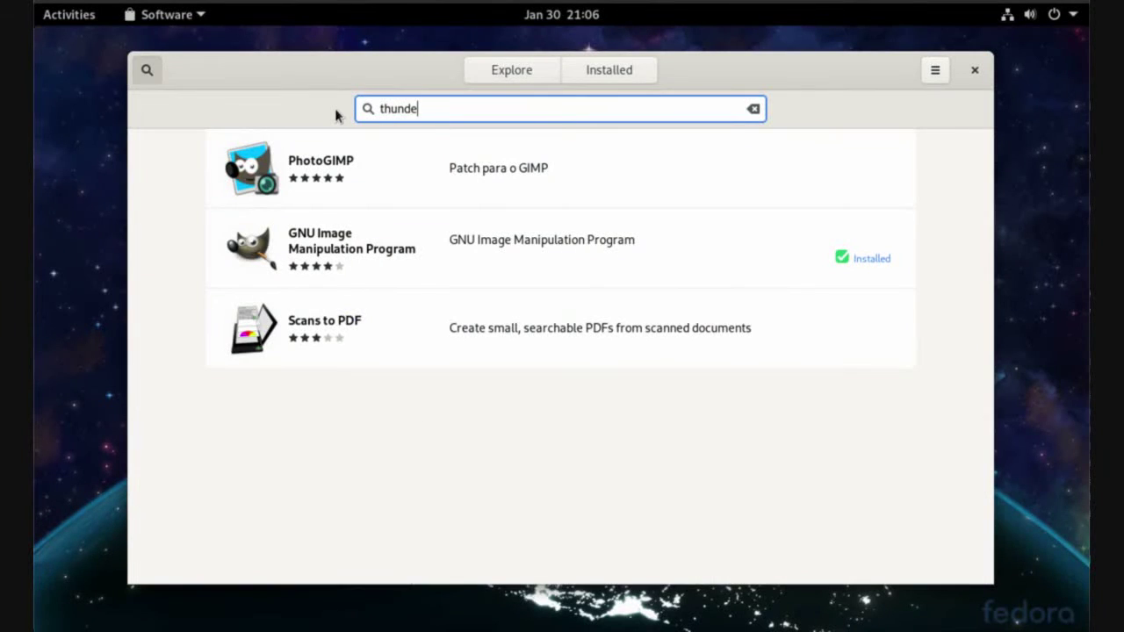
type("rbird")
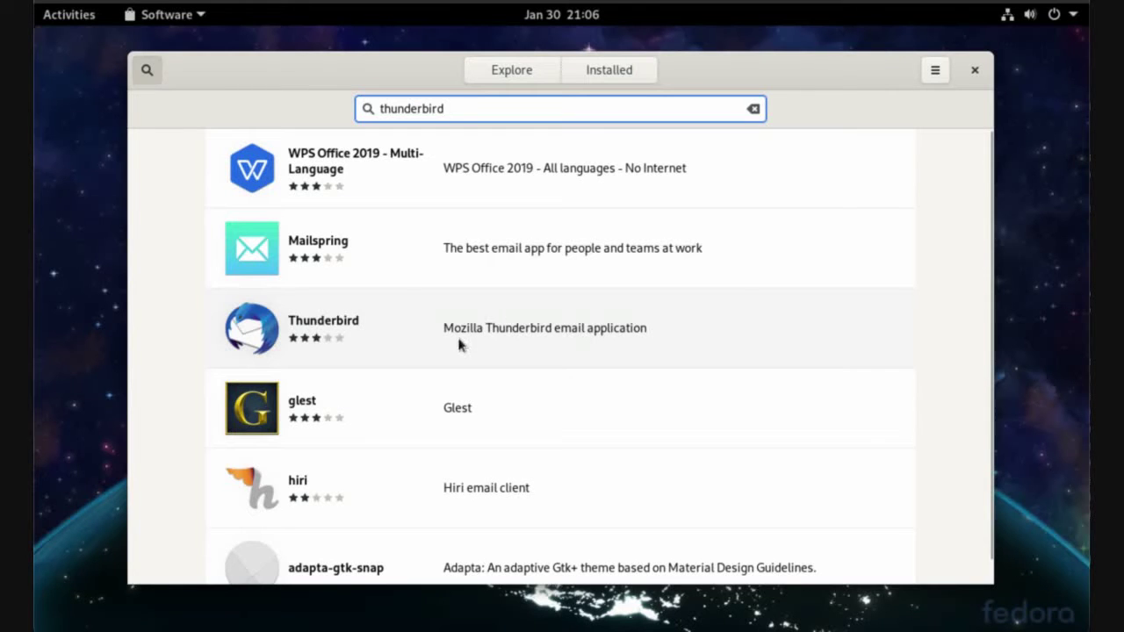
left_click(518, 332)
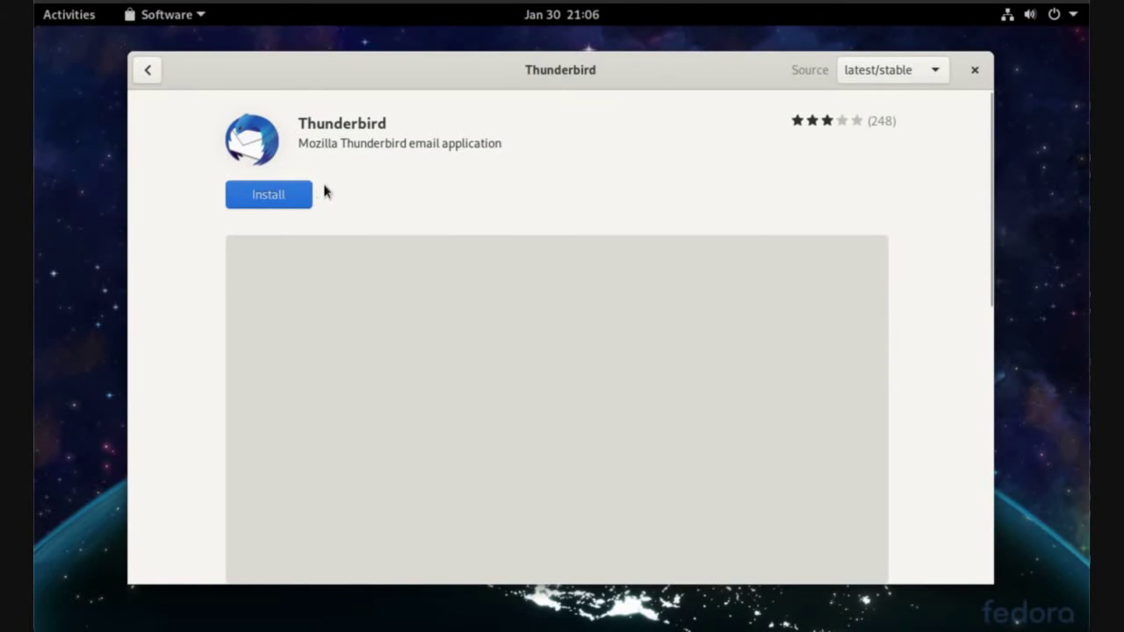
Start installing Thunderbird, authorising it with the administrator password
left_click(289, 193)
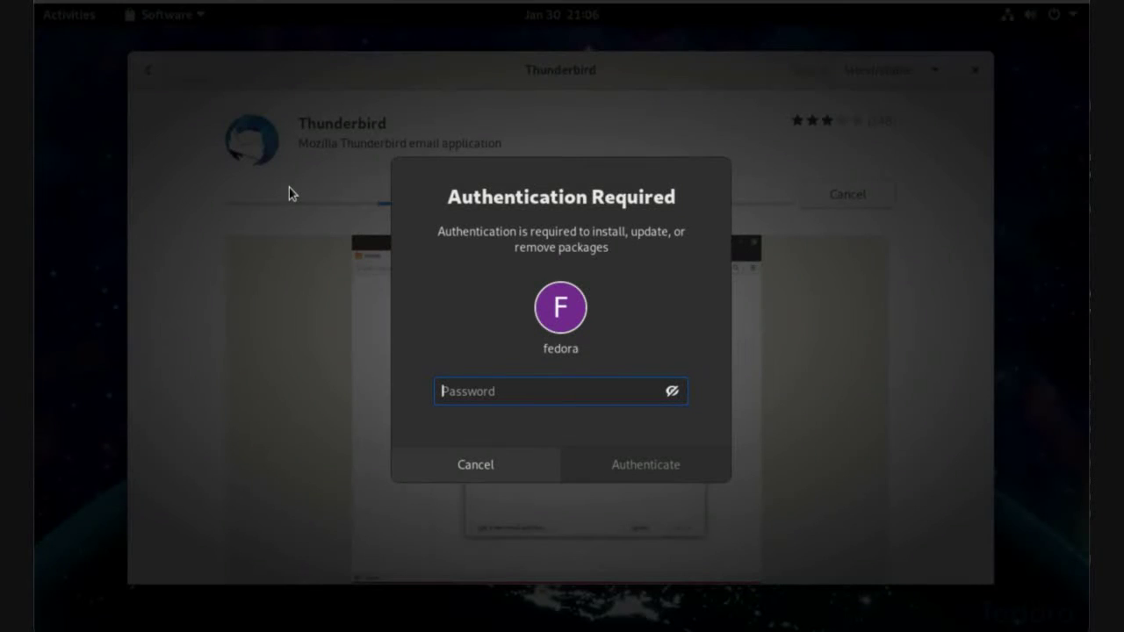
type("••••")
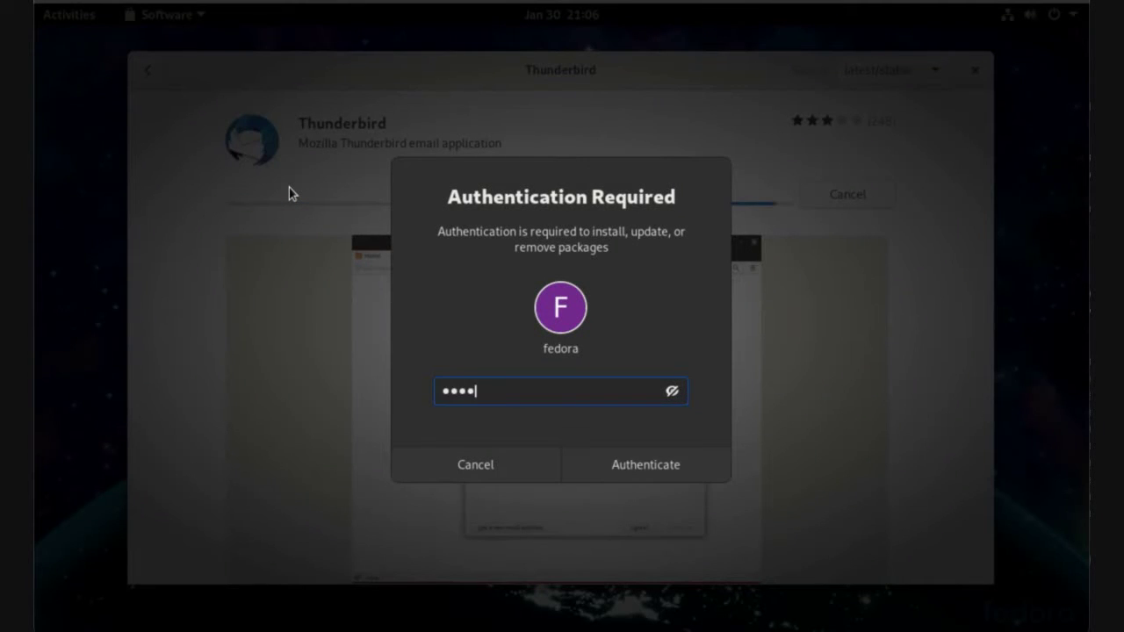
key("Return")
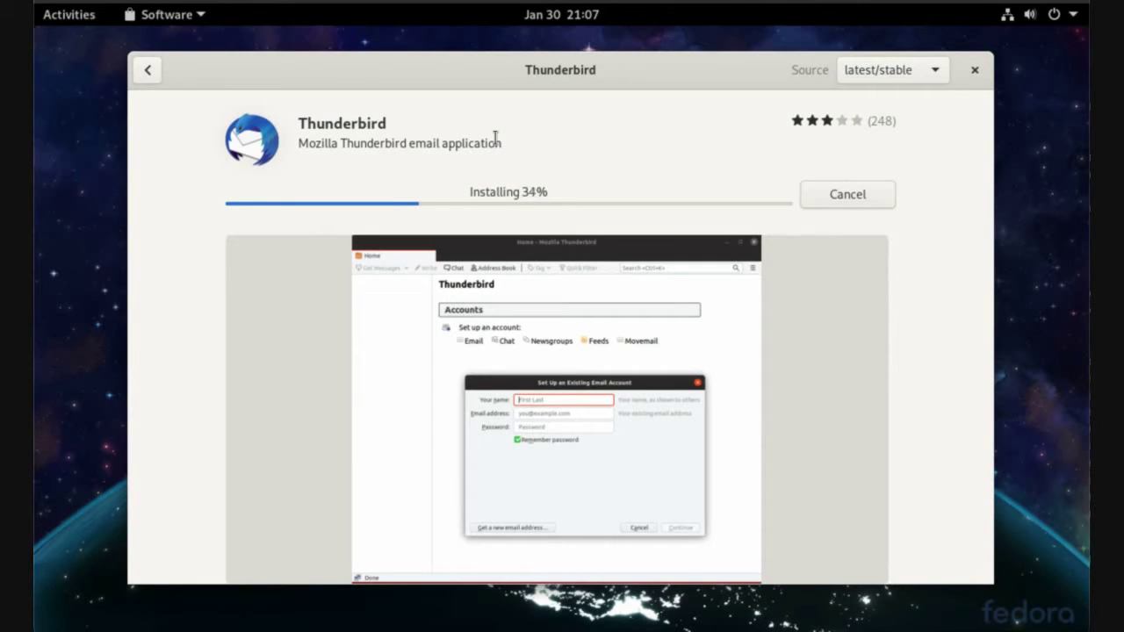
left_click_drag(299, 124, 387, 124)
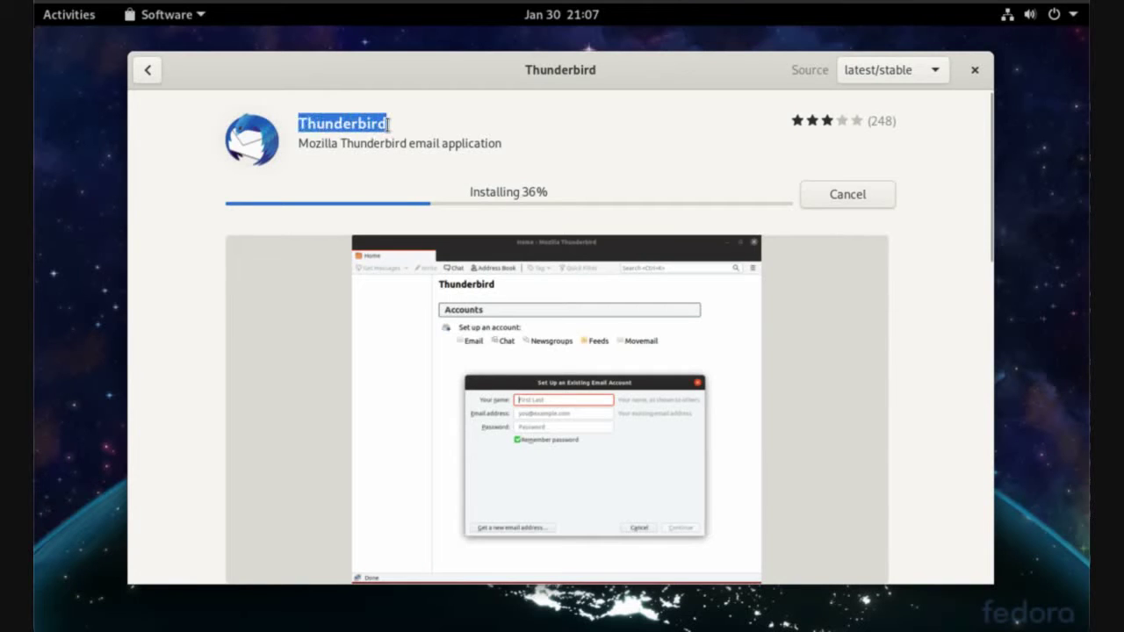
Let Thunderbird finish installing until the Remove and Permissions buttons appear
left_click(387, 124)
double_click(354, 120)
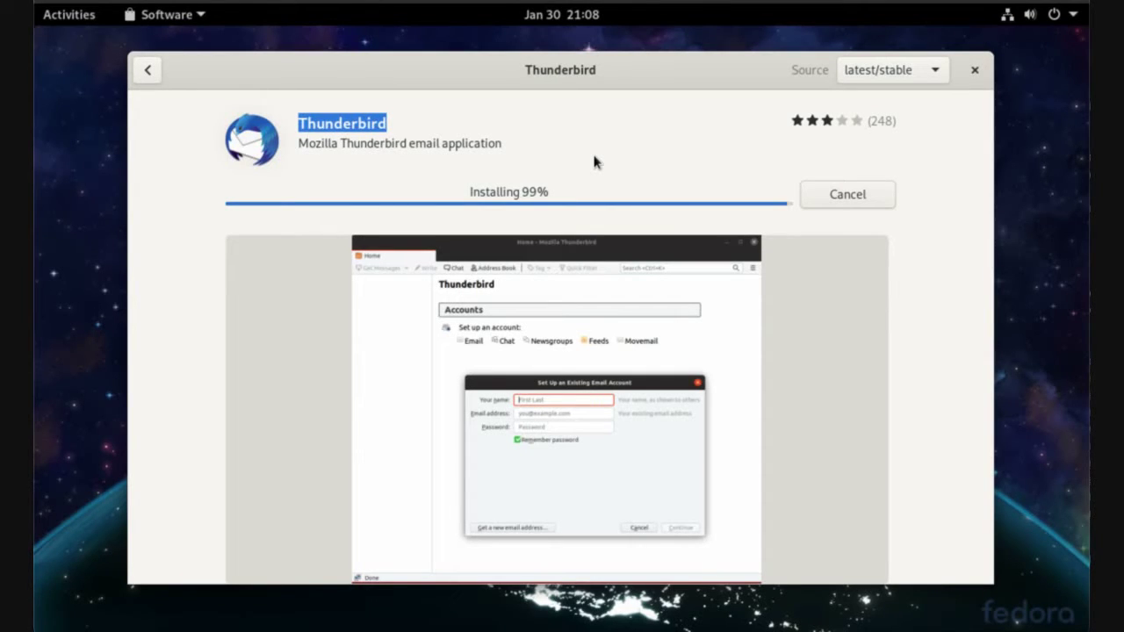
mouse_move(530, 70)
left_mouse_down()
mouse_move(499, 65)
mouse_move(518, 63)
left_mouse_up()
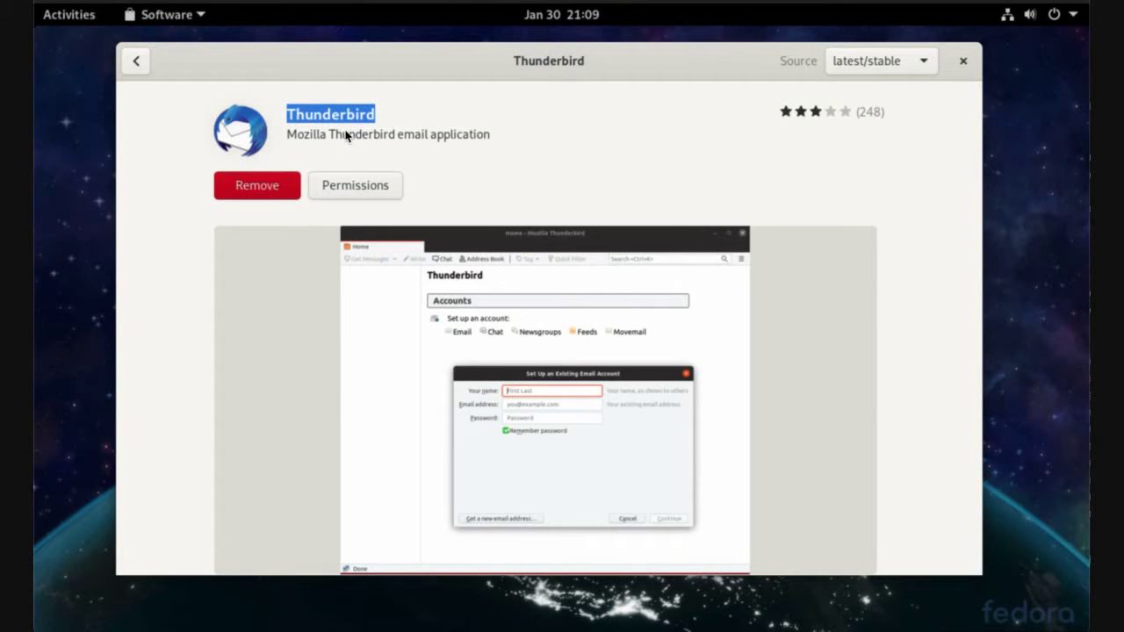
Close Software, launch Thunderbird Mail via a 'thunder' search, and dismiss its setup form
left_click(963, 64)
left_click(84, 19)
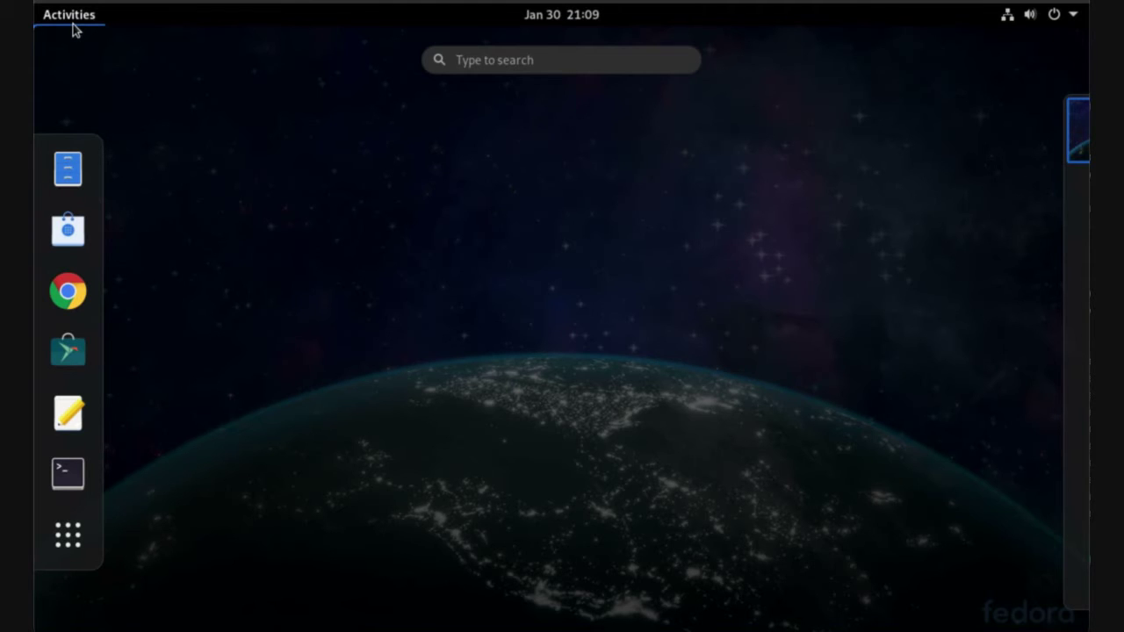
type("thunder")
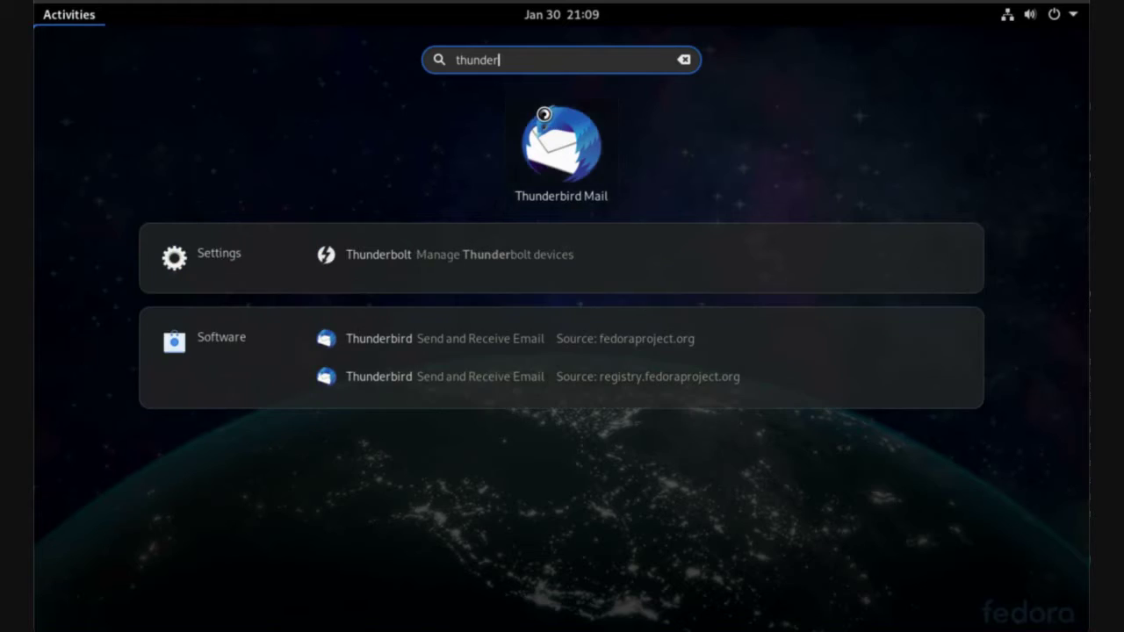
left_click(546, 114)
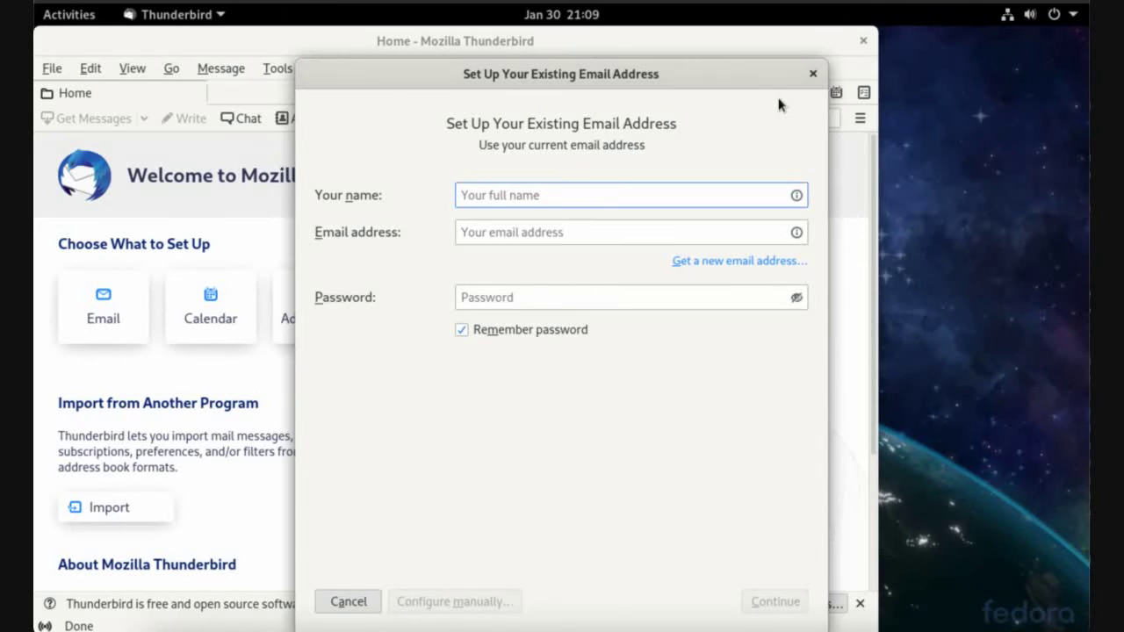
mouse_move(710, 80)
left_mouse_down()
mouse_move(778, 73)
mouse_move(730, 70)
left_mouse_up()
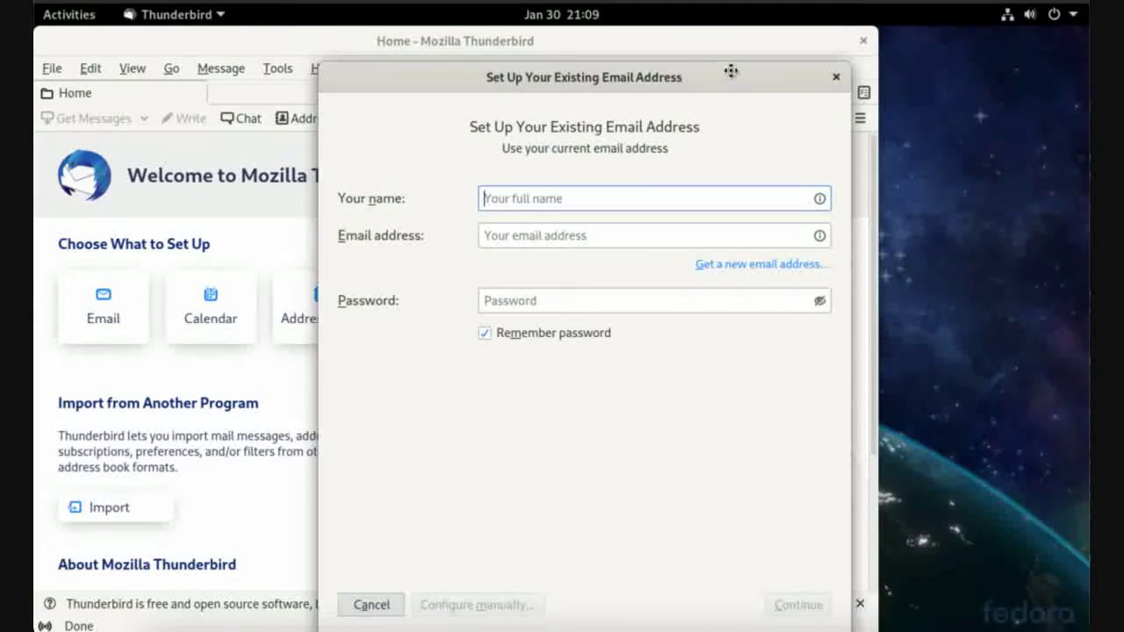
left_click(836, 77)
Maximise Thunderbird, choose existing email, and enter the user's name, Gmail address and password
double_click(771, 44)
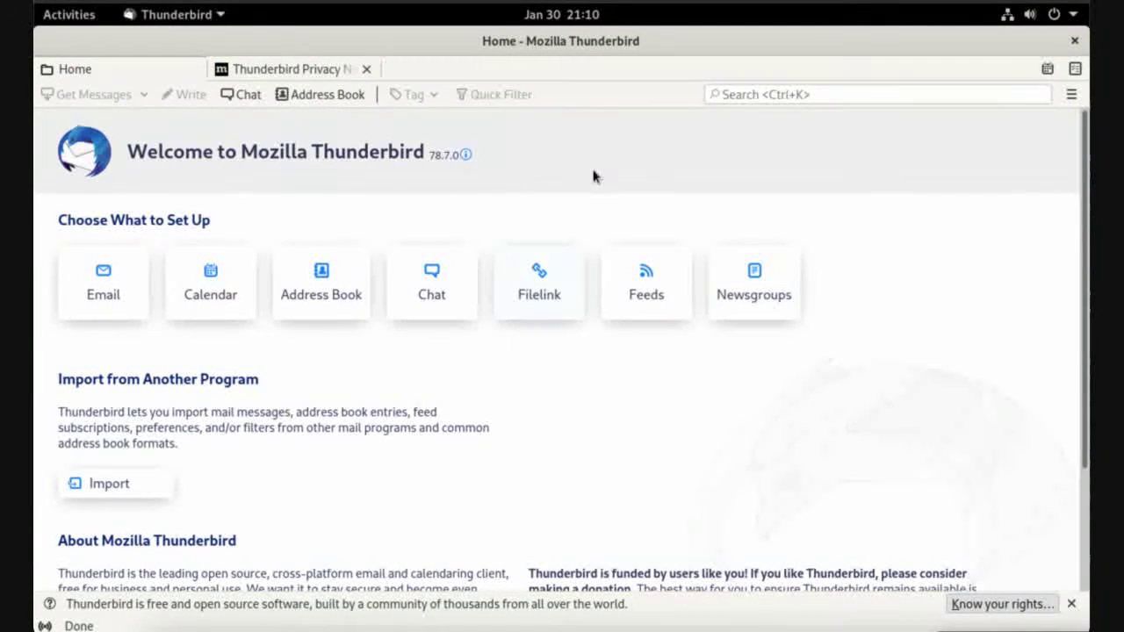
left_click(112, 281)
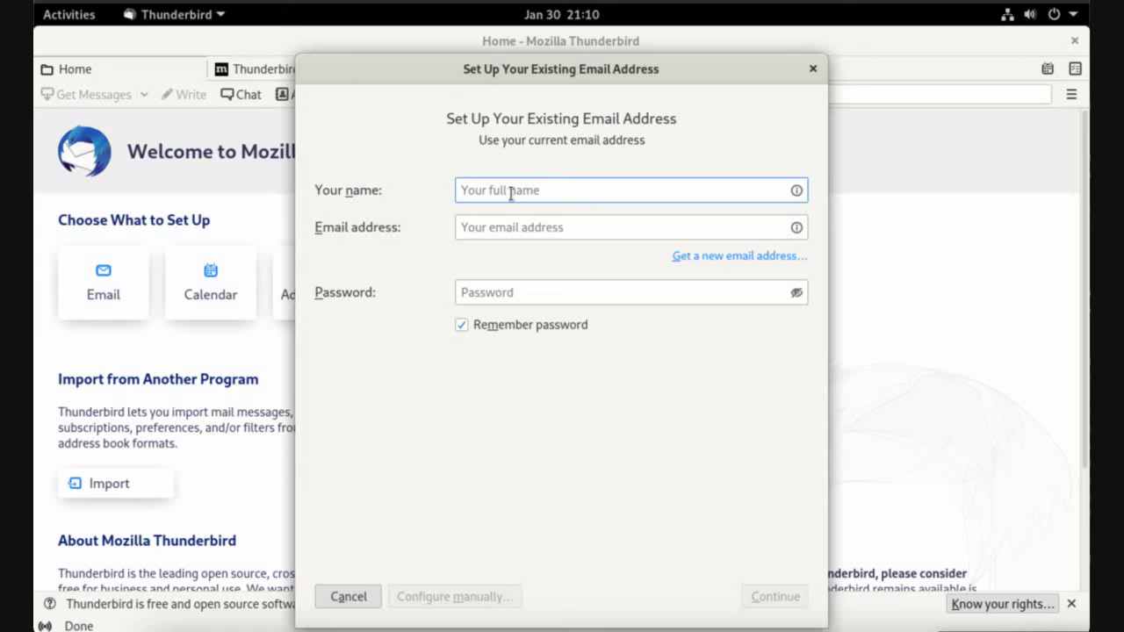
type("Ibrahim M")
left_click(503, 224)
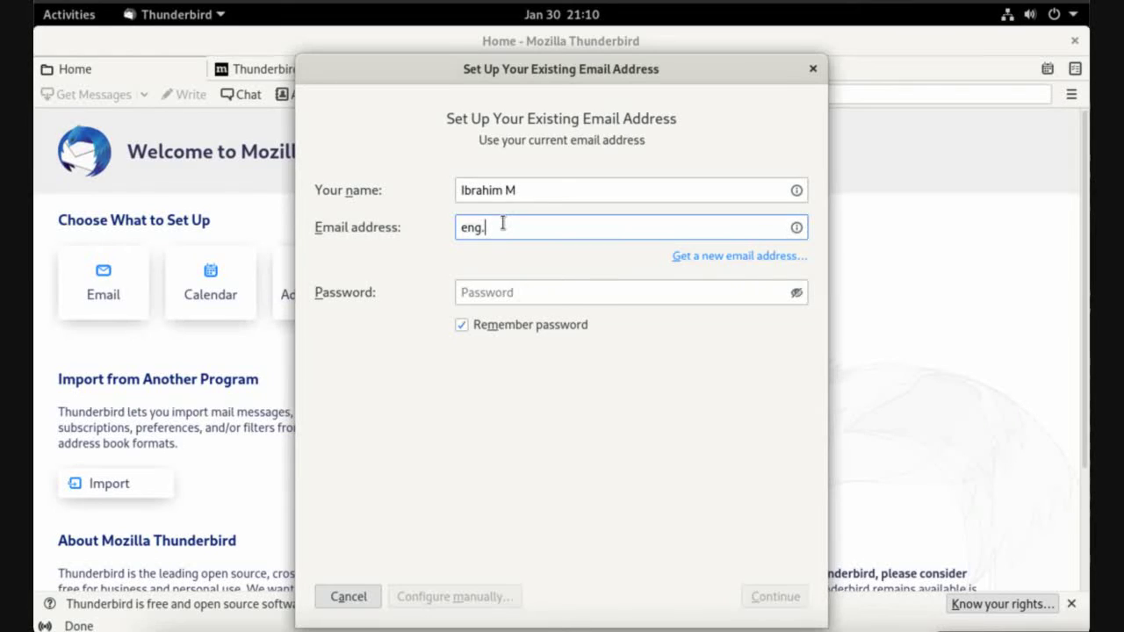
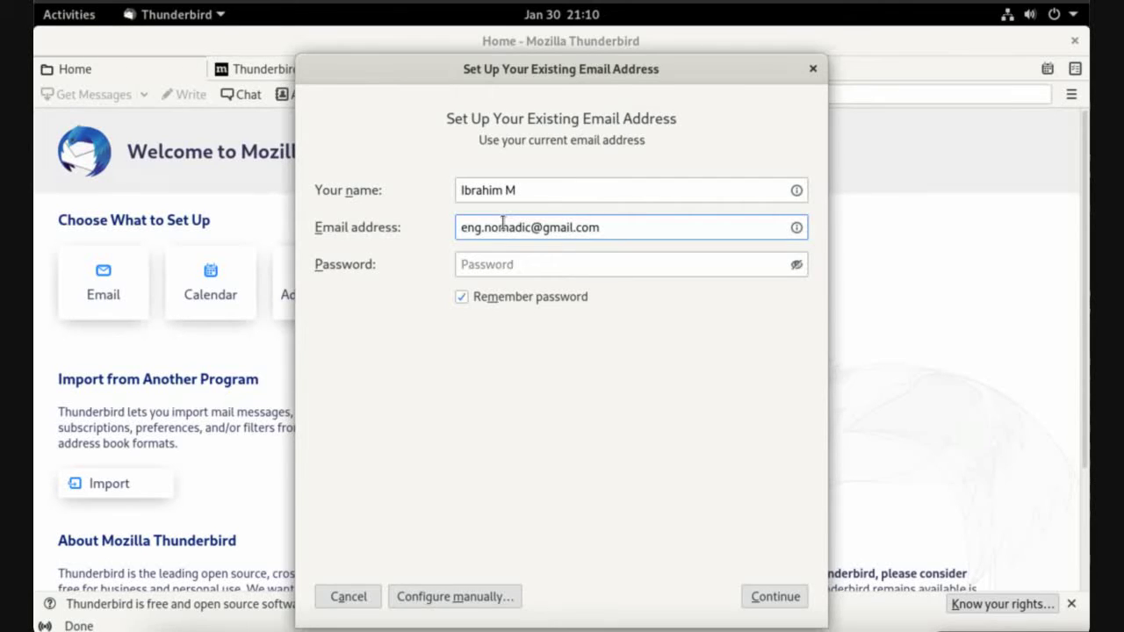
left_click(524, 263)
type("•")
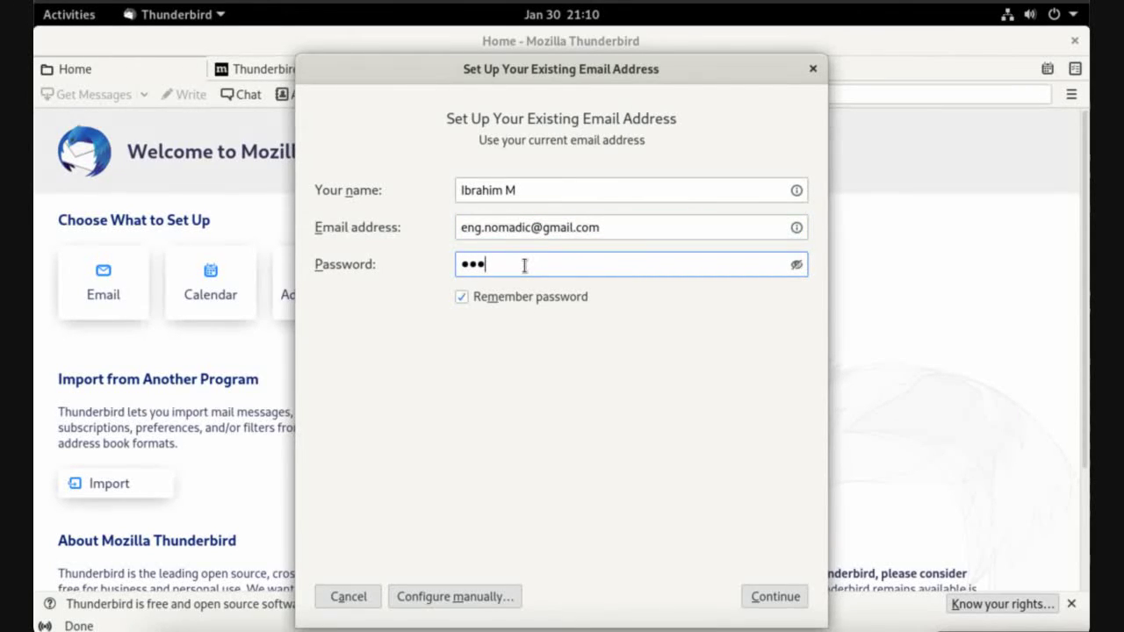
type("•••••••••")
Look up the Gmail settings, getting IMAP imap.gmail.com and SMTP smtp.gmail.com with SSL
left_click(778, 599)
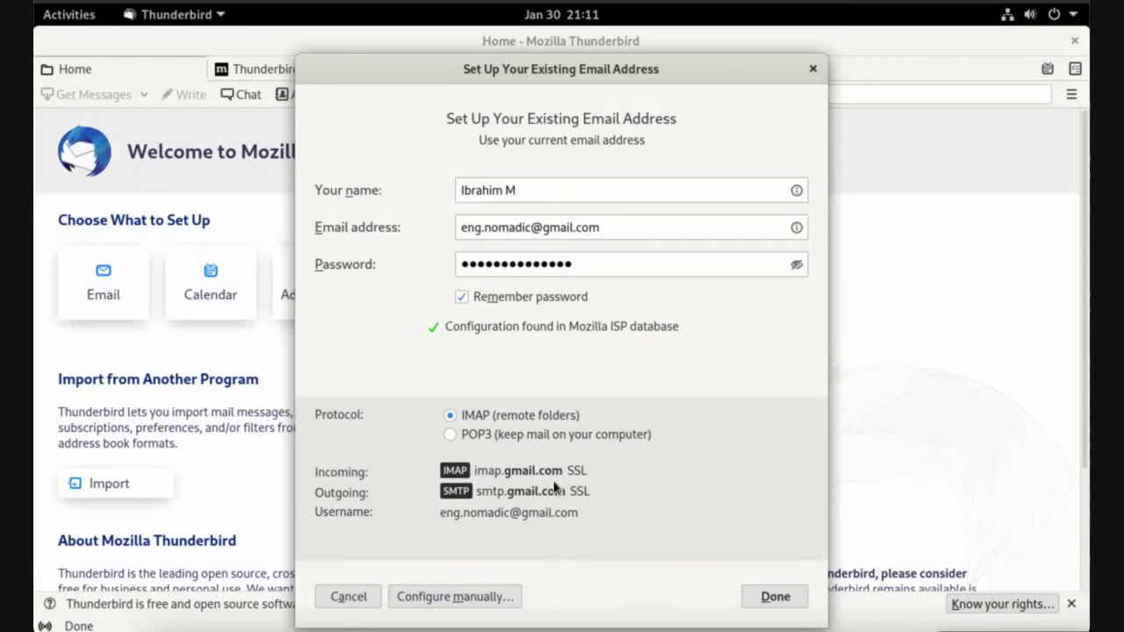
Accept the found settings and switch Google's sign-in page to English (United States)
left_click(776, 597)
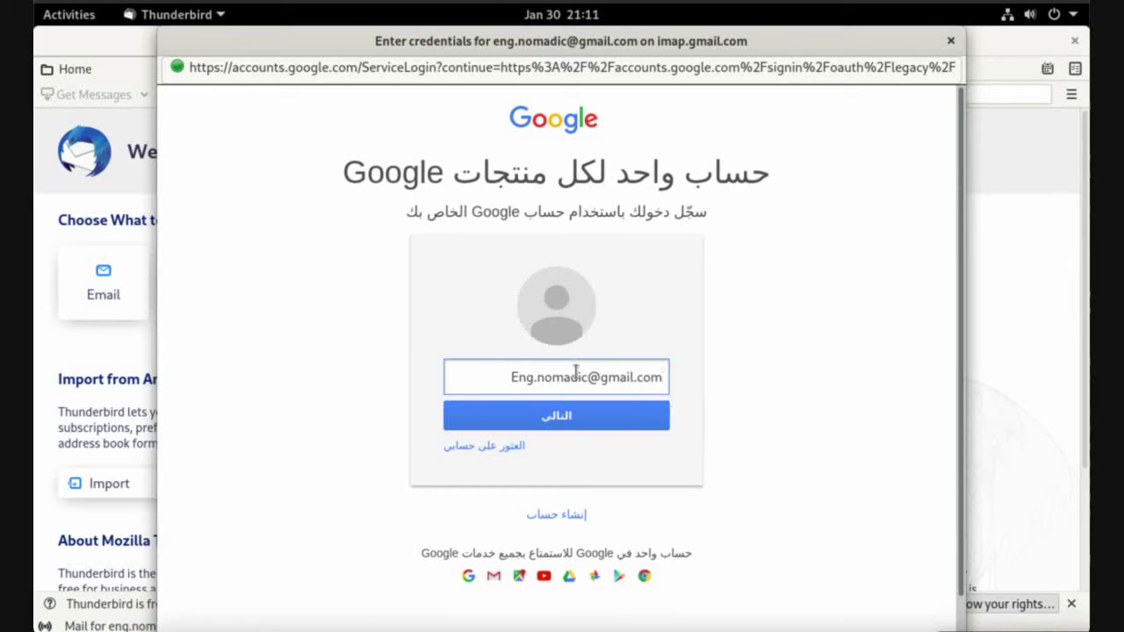
scroll(575, 371, "down", 1)
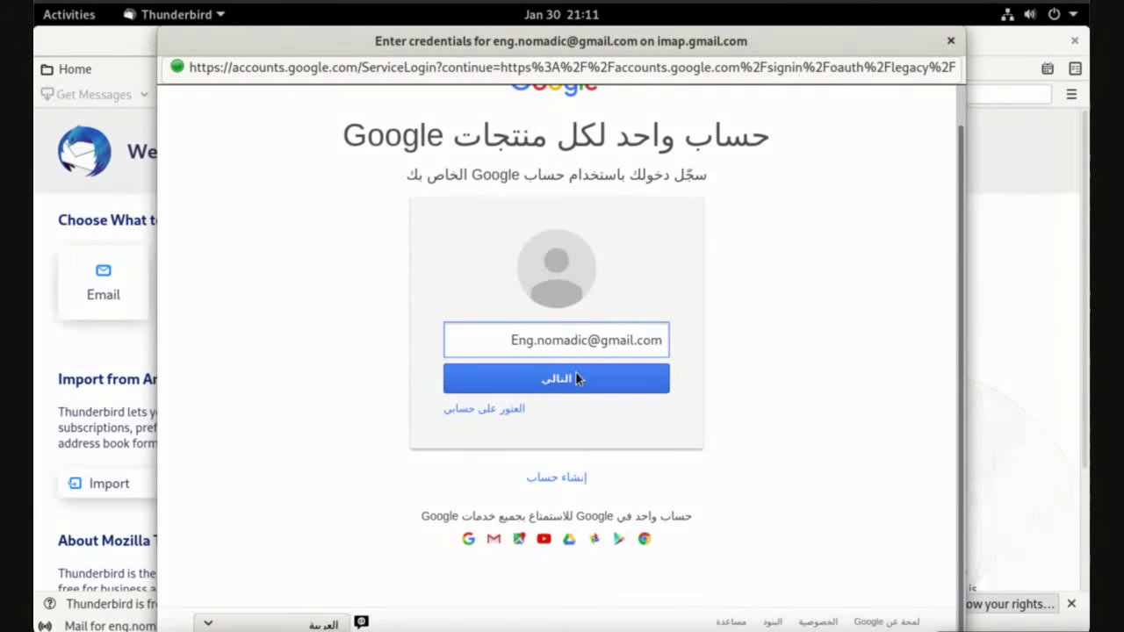
left_click(285, 624)
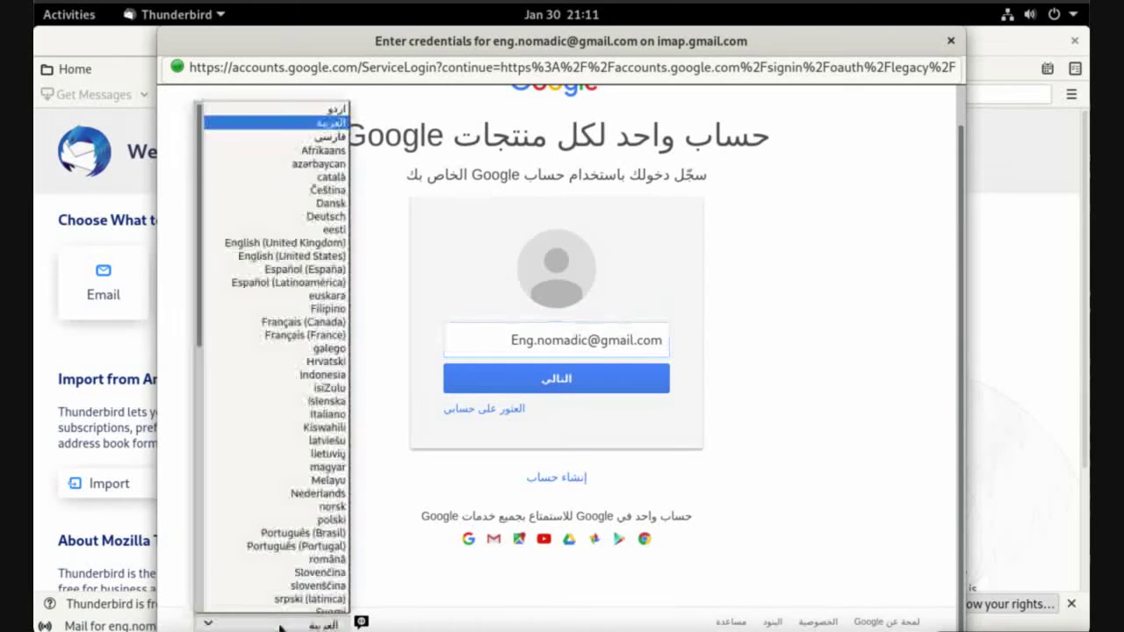
left_click(316, 250)
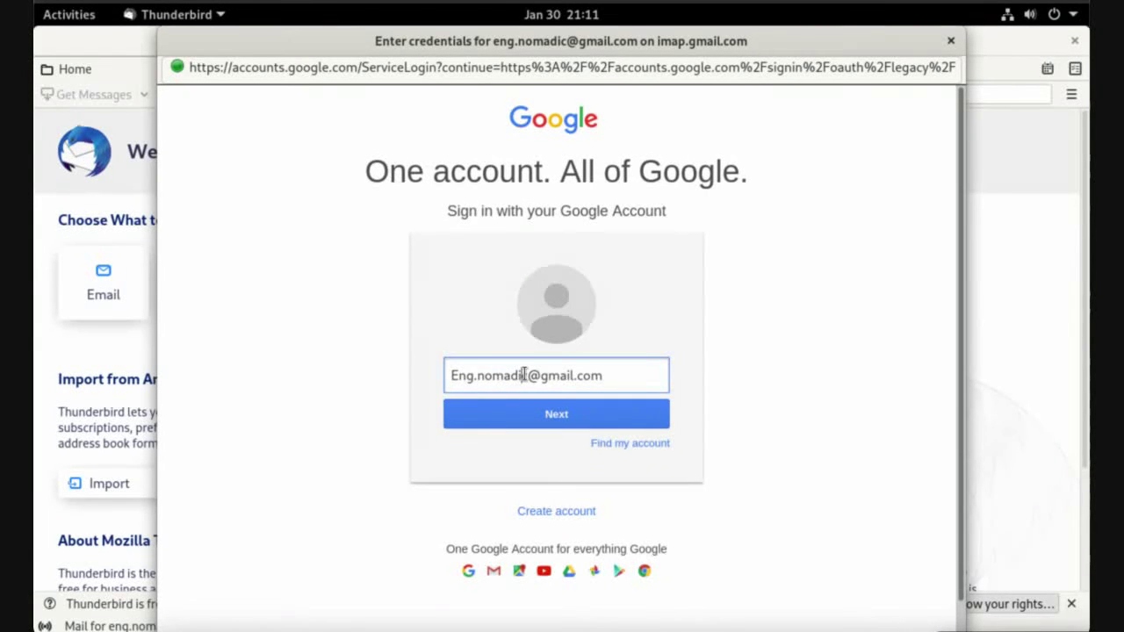
Sign in to Google with the Gmail address and password, then allow Thunderbird access
left_click(562, 426)
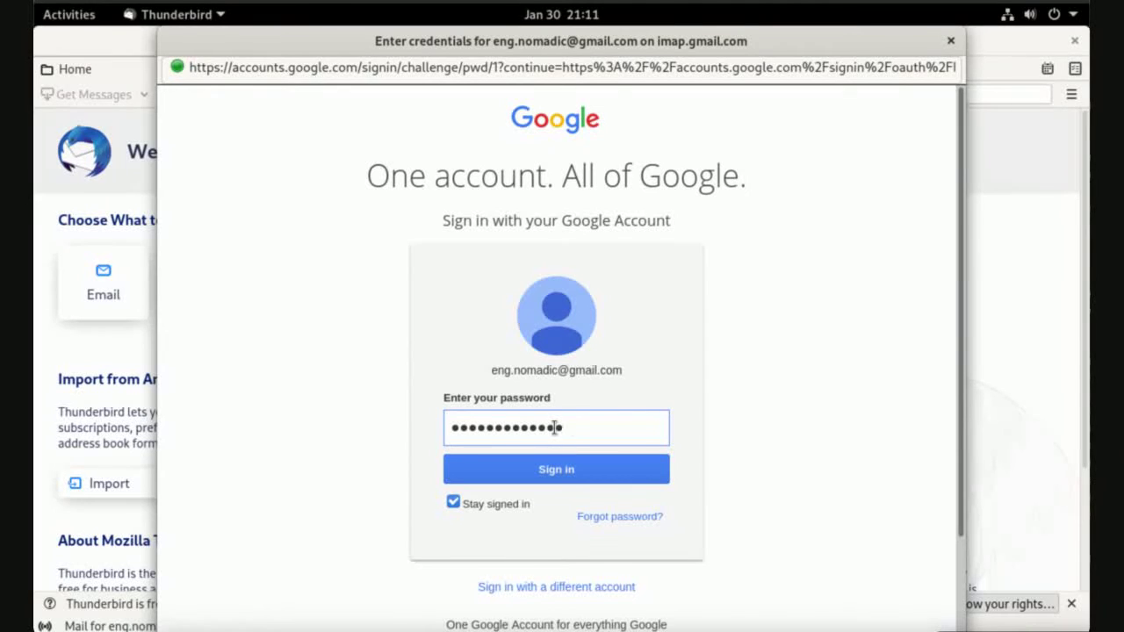
left_click(557, 469)
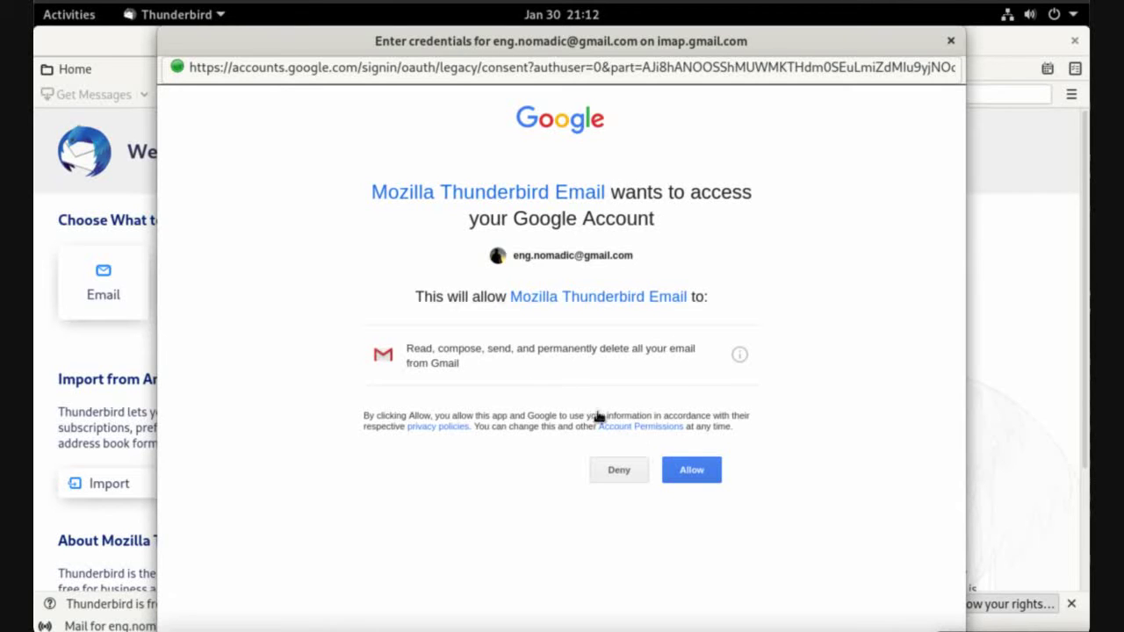
left_click(692, 473)
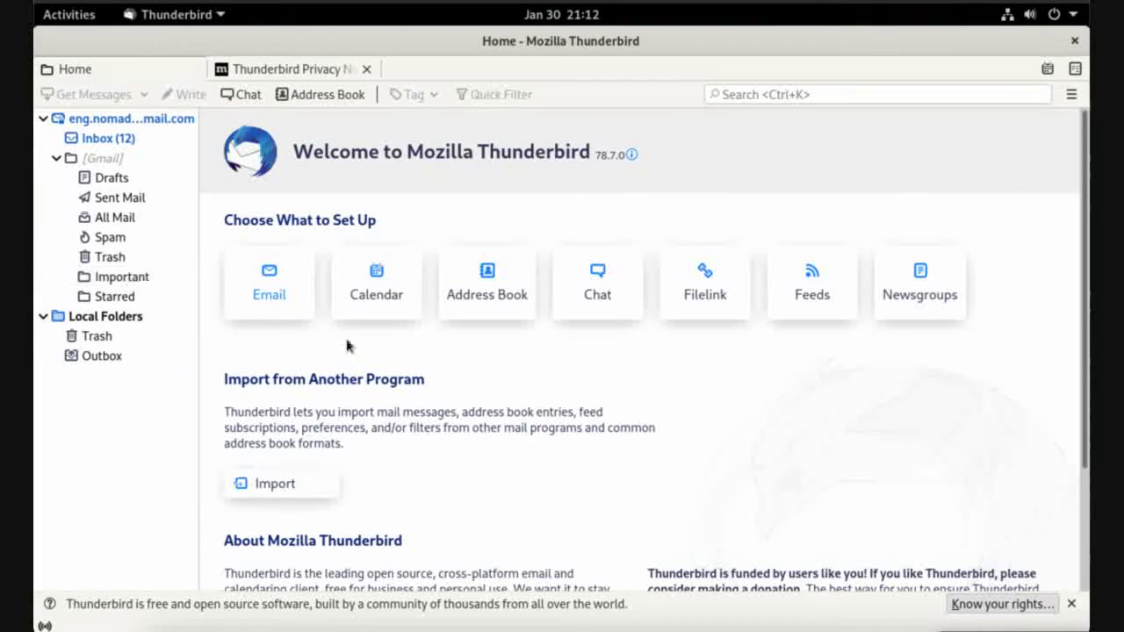
Close Thunderbird, start Chrome, search 'ms office online' and open the Office 365 Login result
left_click(1075, 42)
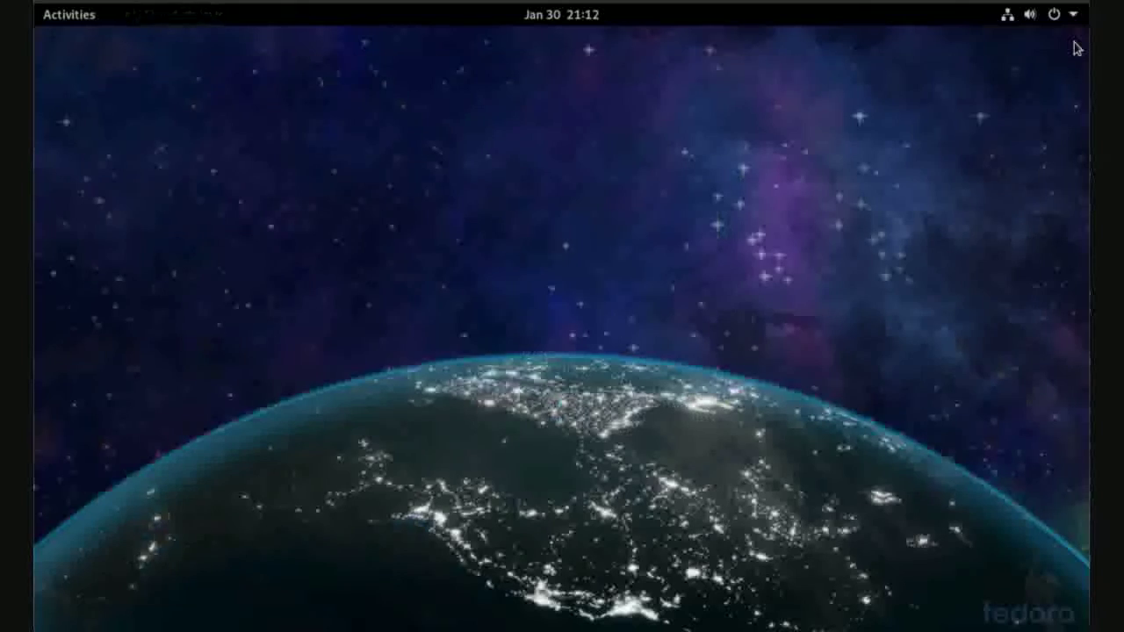
left_click(65, 17)
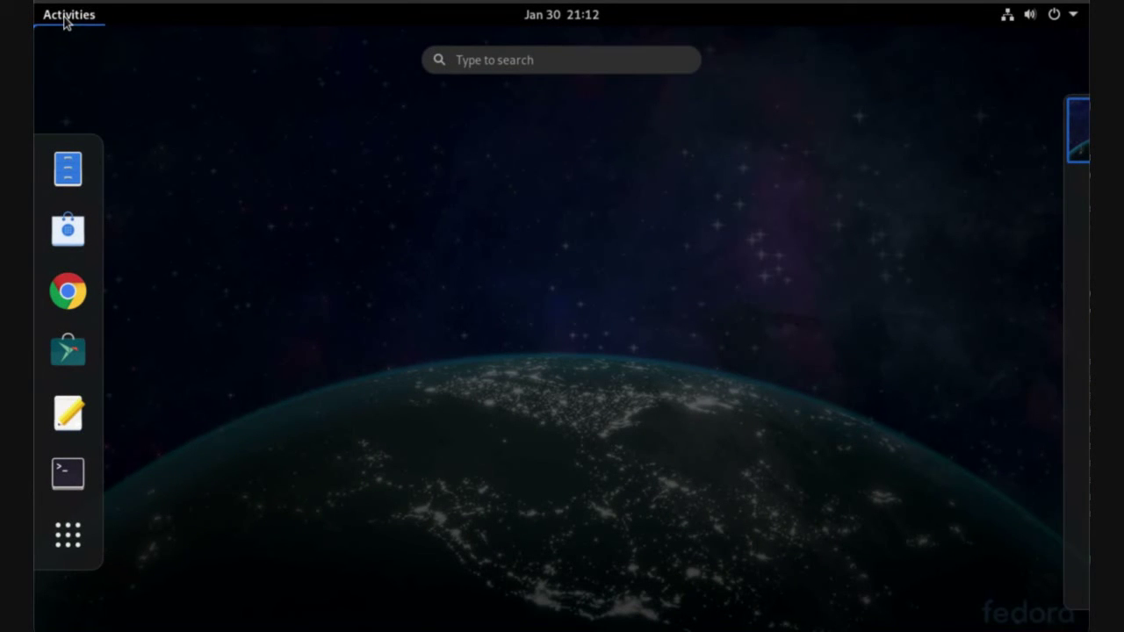
left_click(68, 291)
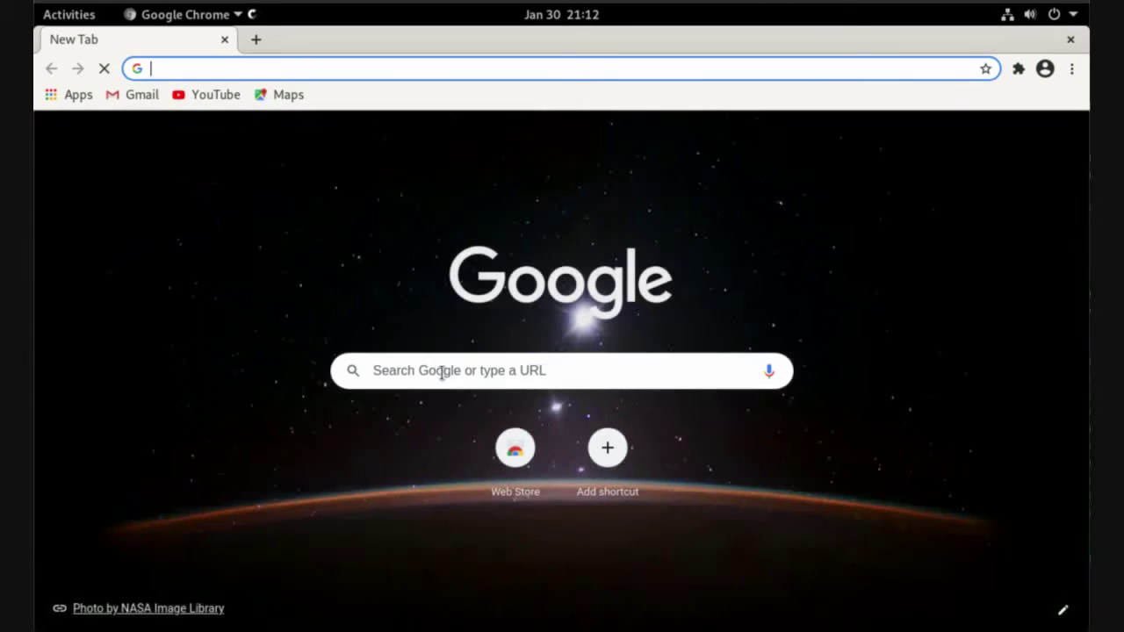
left_click(444, 370)
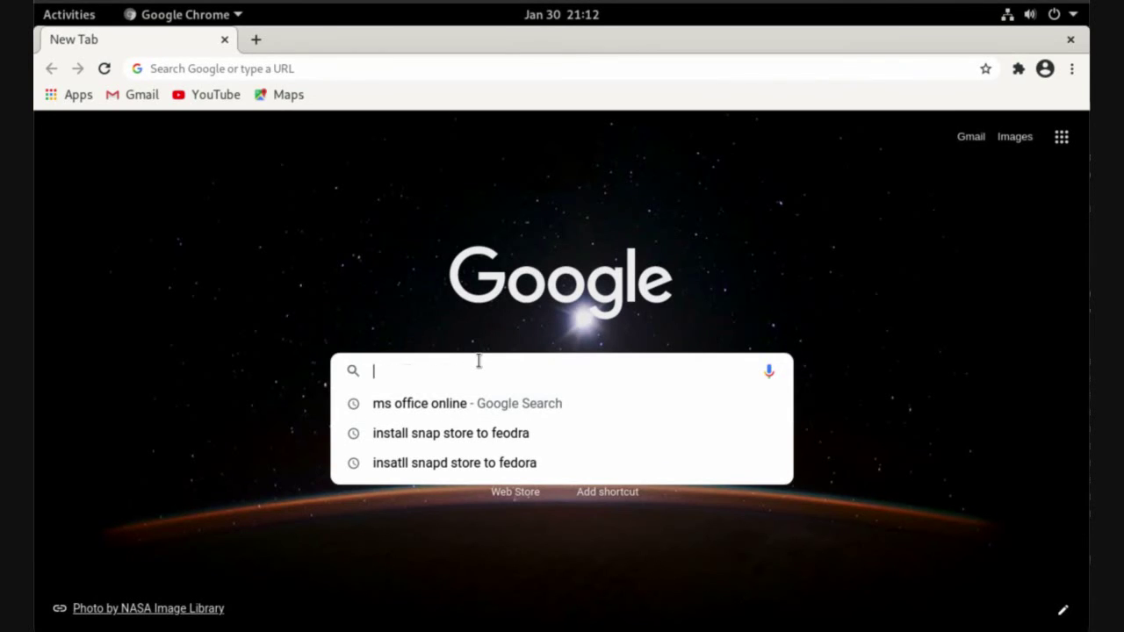
key("Down")
key("Return")
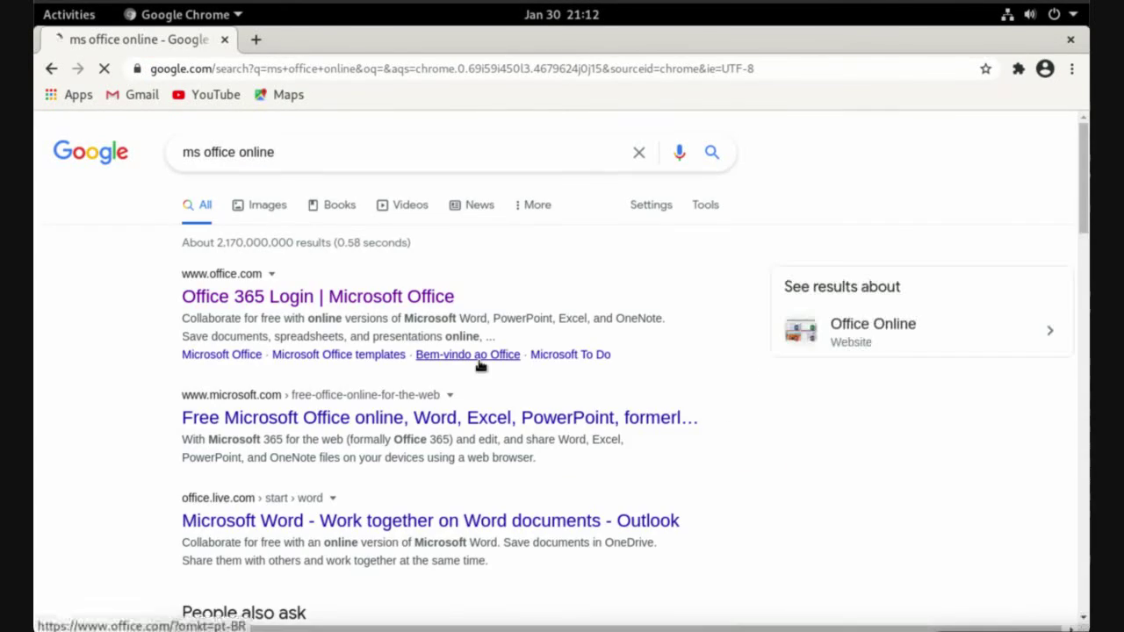
left_click(396, 303)
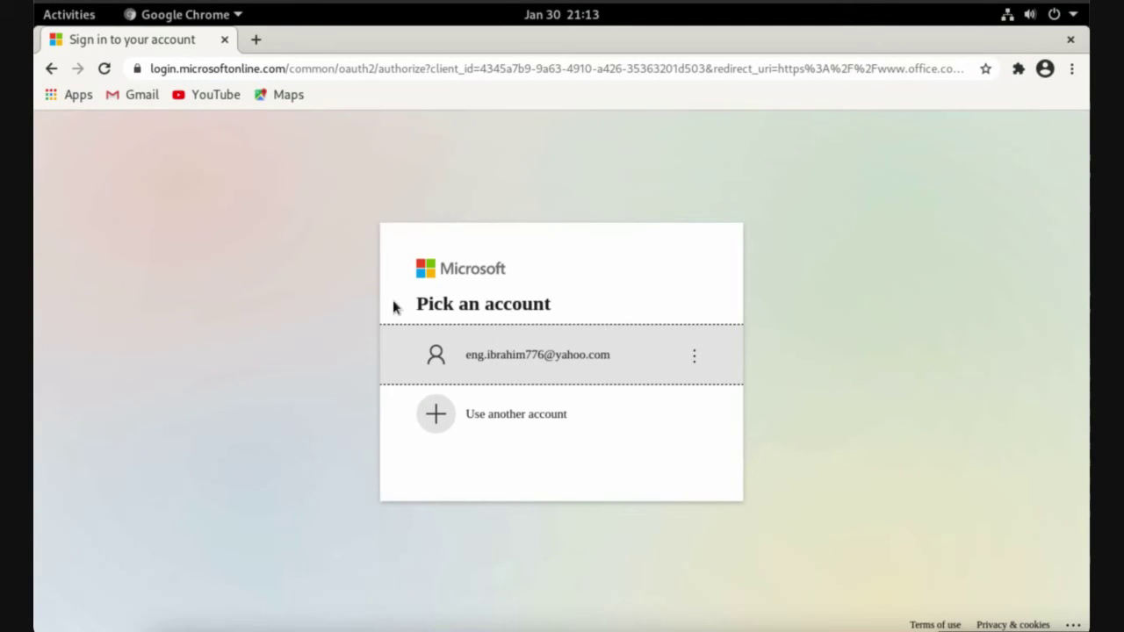
Sign in with the saved Microsoft account and send a sign-in approval to the phone
left_click(514, 367)
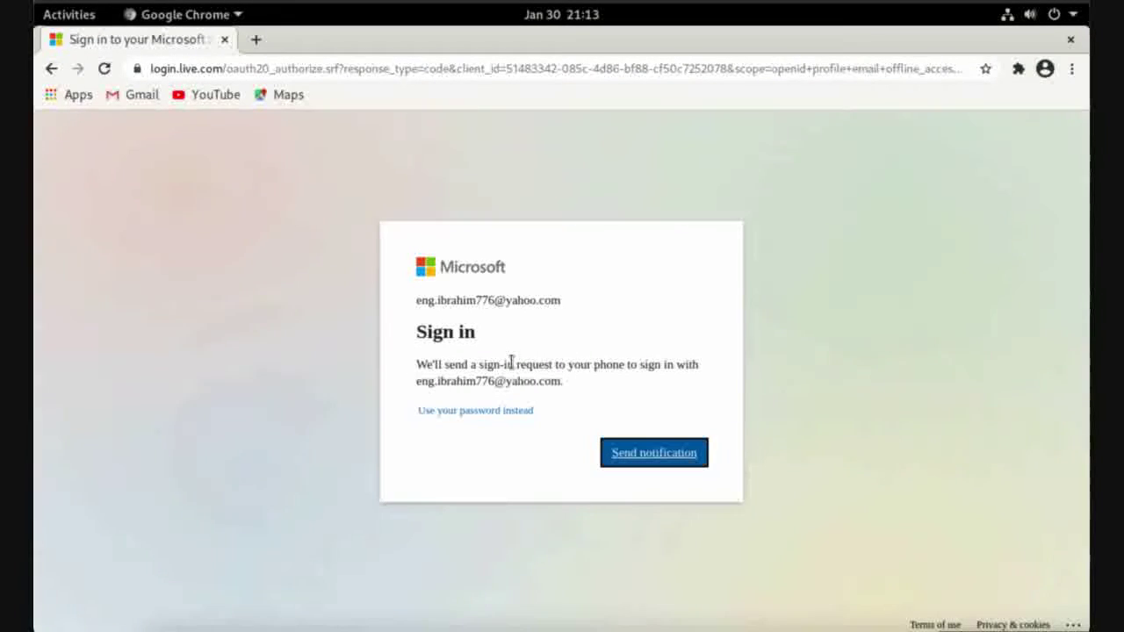
left_click(646, 458)
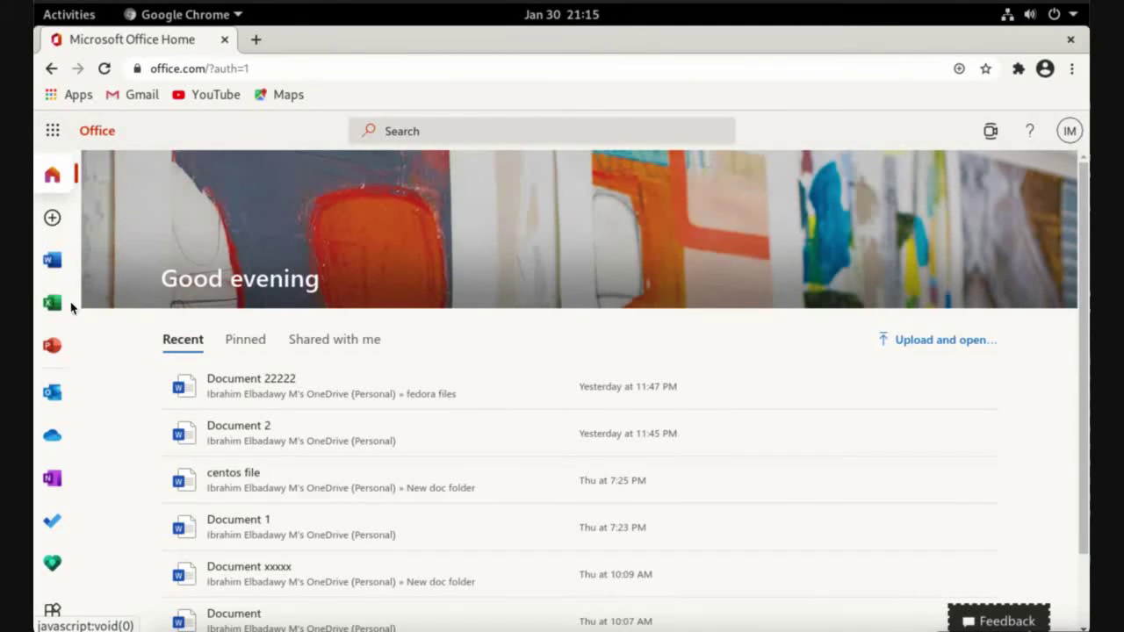
Open Outlook mail in a new tab and bring up its full Settings on the Mail Layout page
left_click(52, 395)
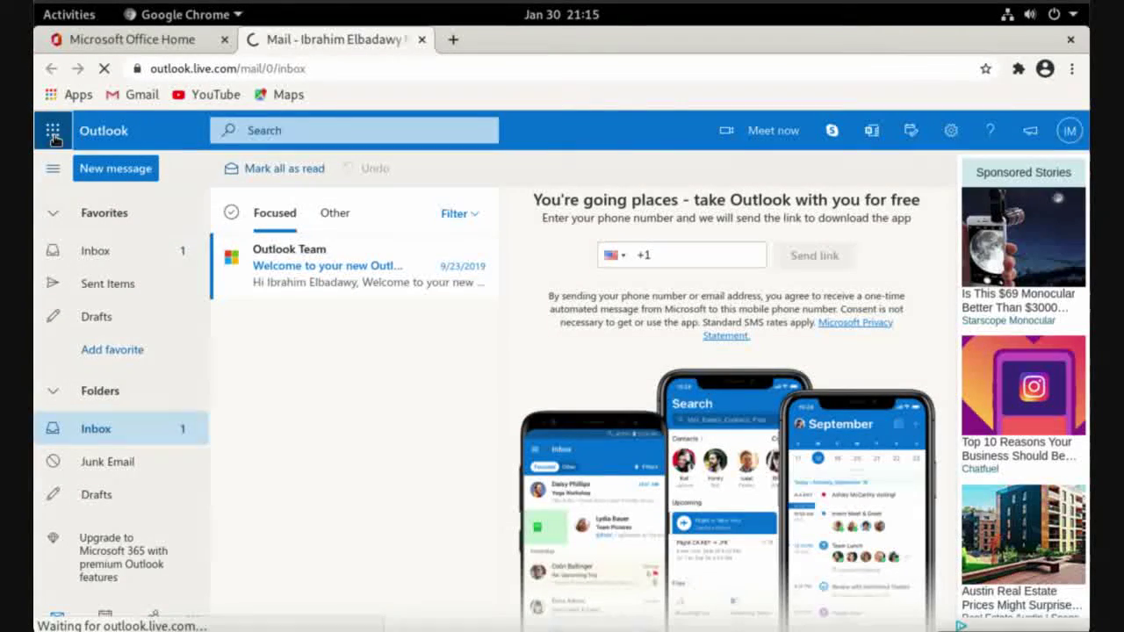
left_click(53, 130)
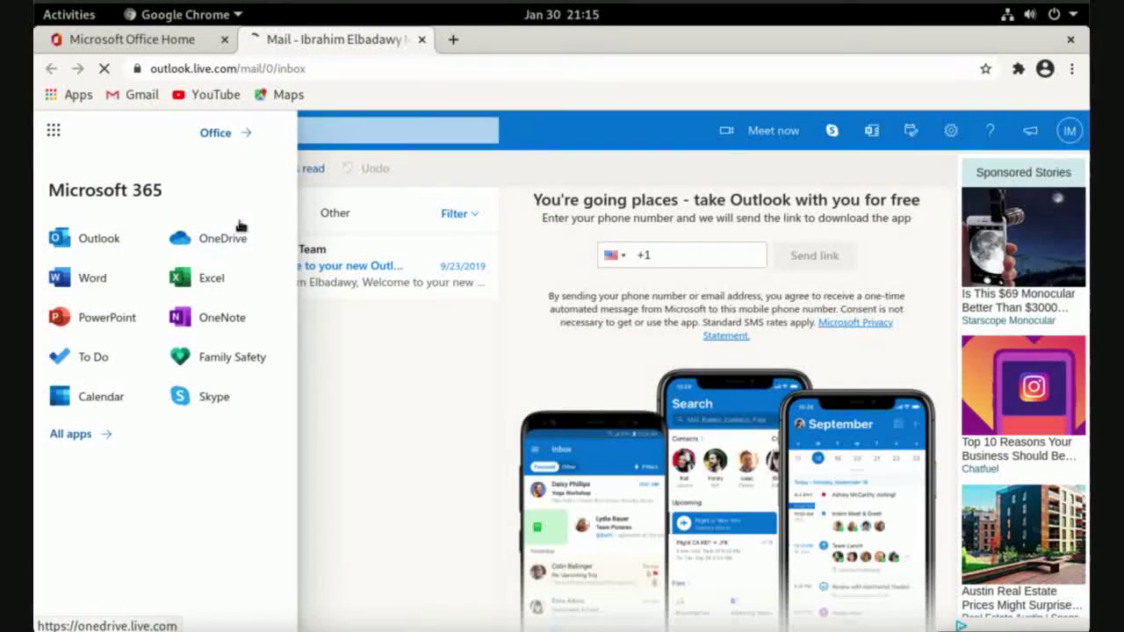
left_click(381, 484)
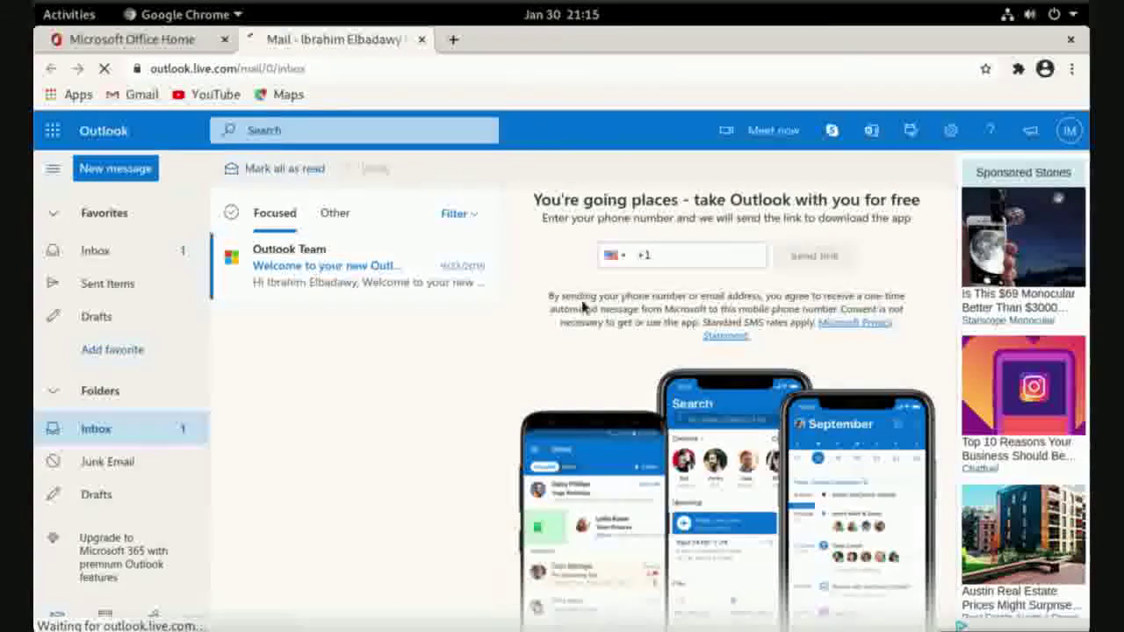
left_click(951, 129)
left_click(899, 569)
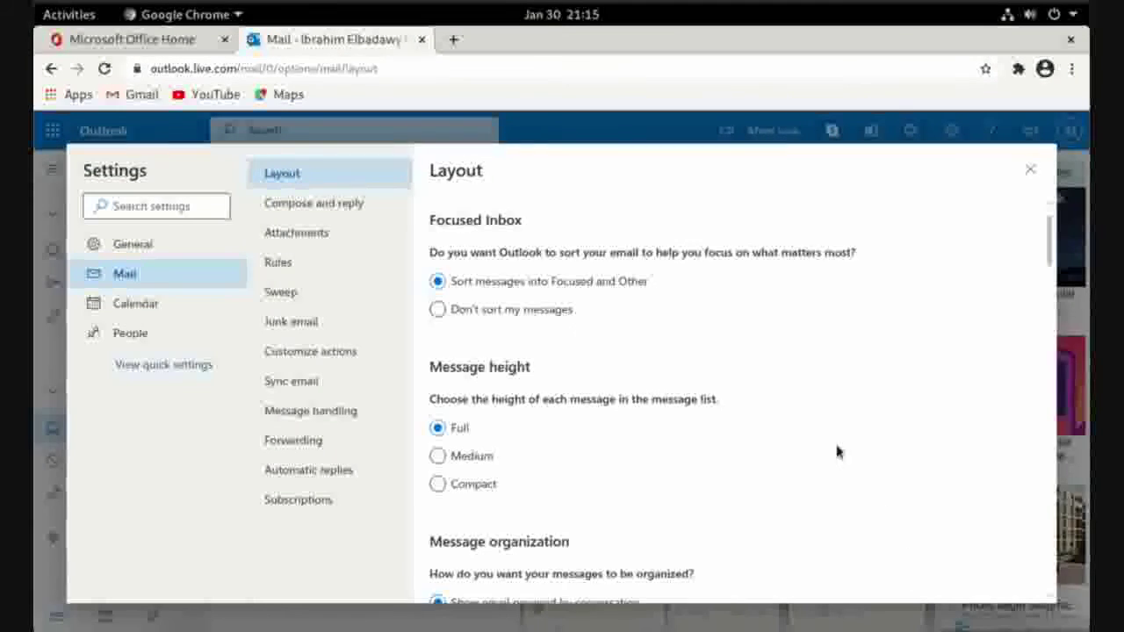
Pick Gmail under Mail > Sync email, enter a display name, and start typing the Gmail address at Google sign-in
left_click(294, 383)
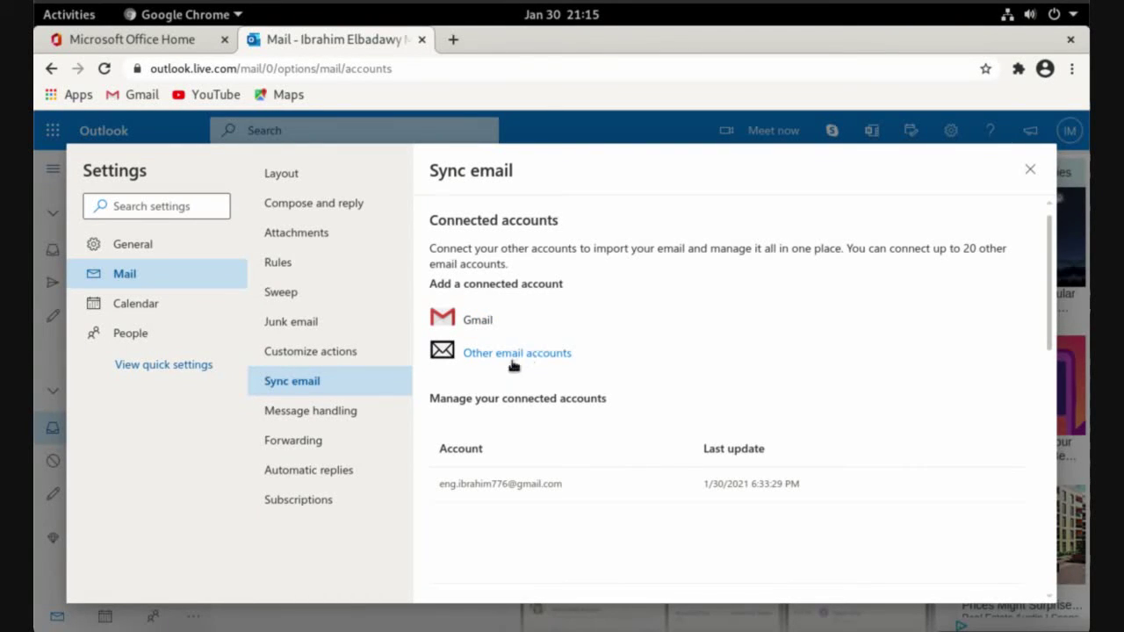
left_click(474, 321)
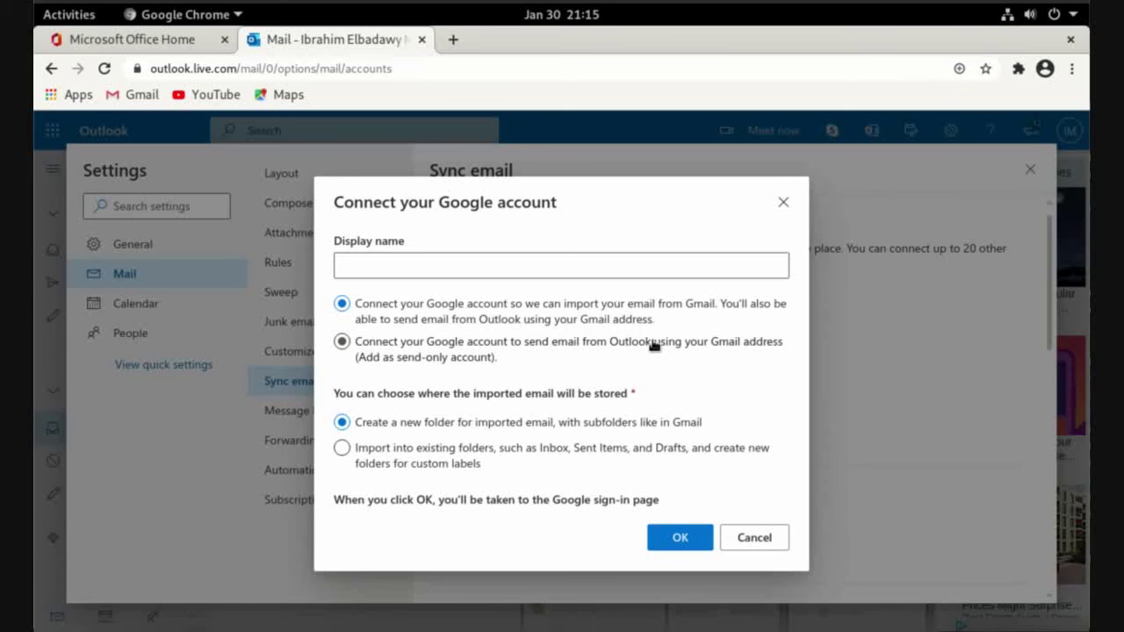
left_click(532, 262)
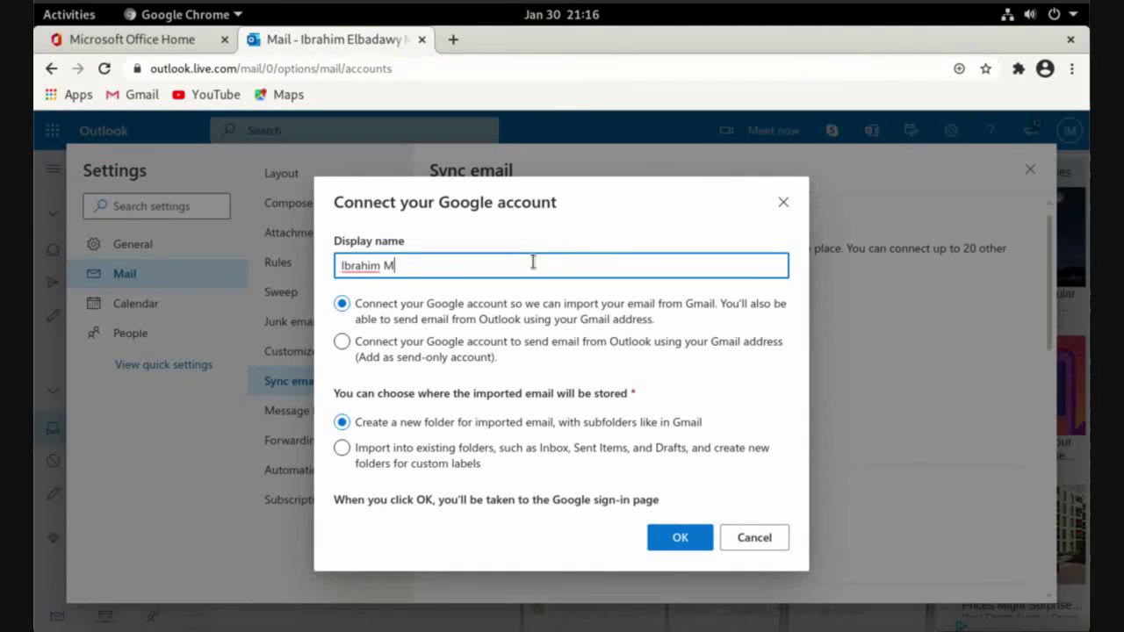
left_click(679, 539)
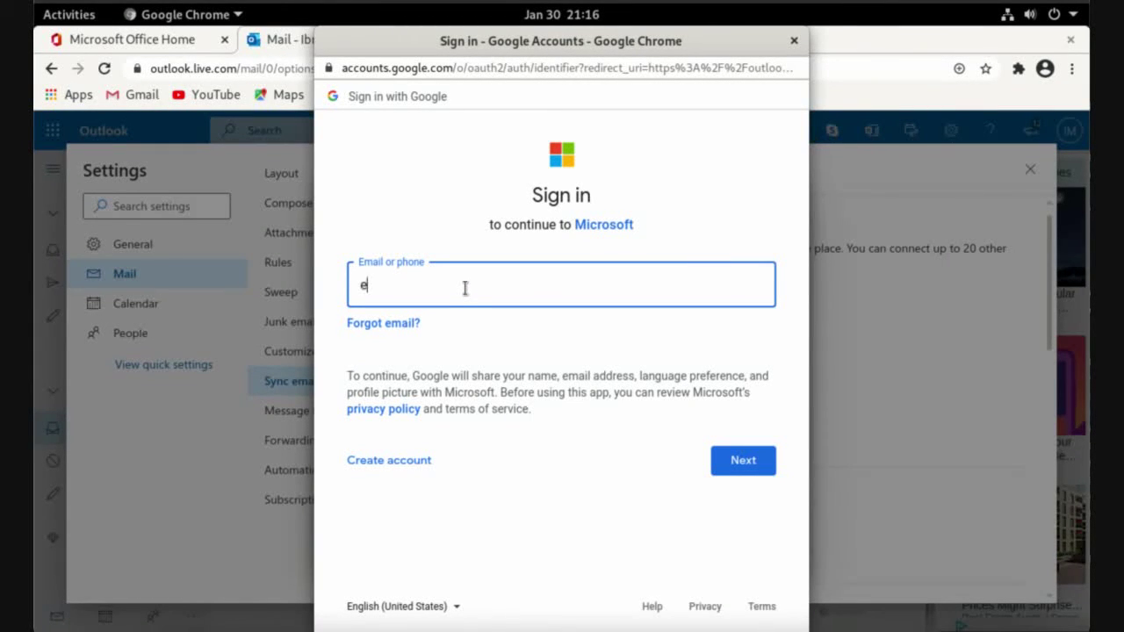
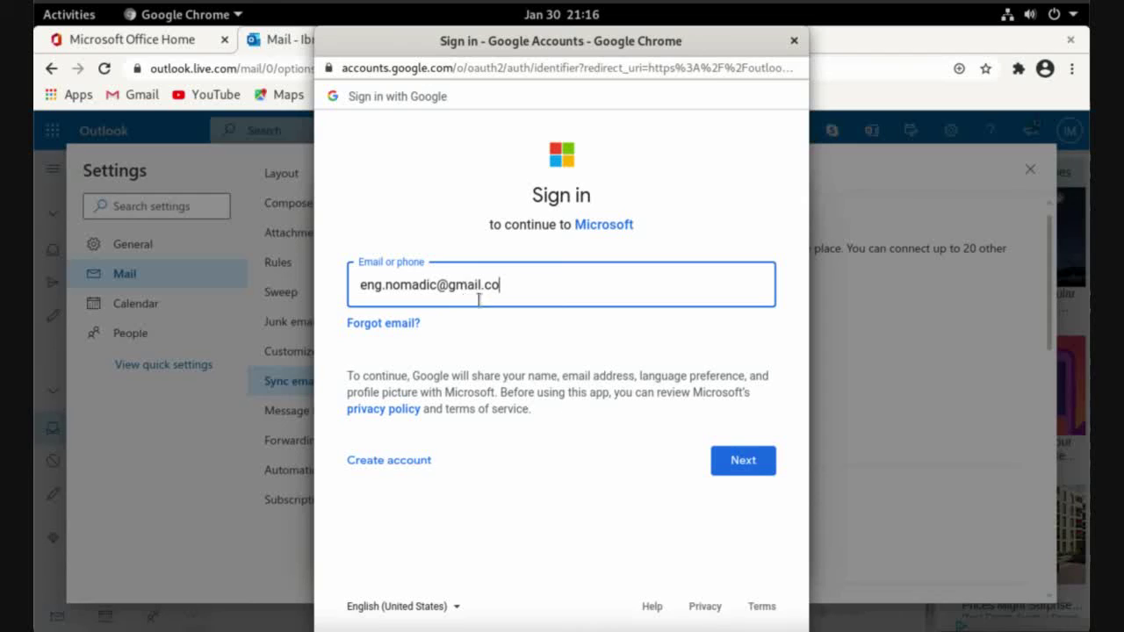
Sign in with the Gmail address and password, decline saving it, allow Microsoft access, and close the Outlook tab
left_click(741, 461)
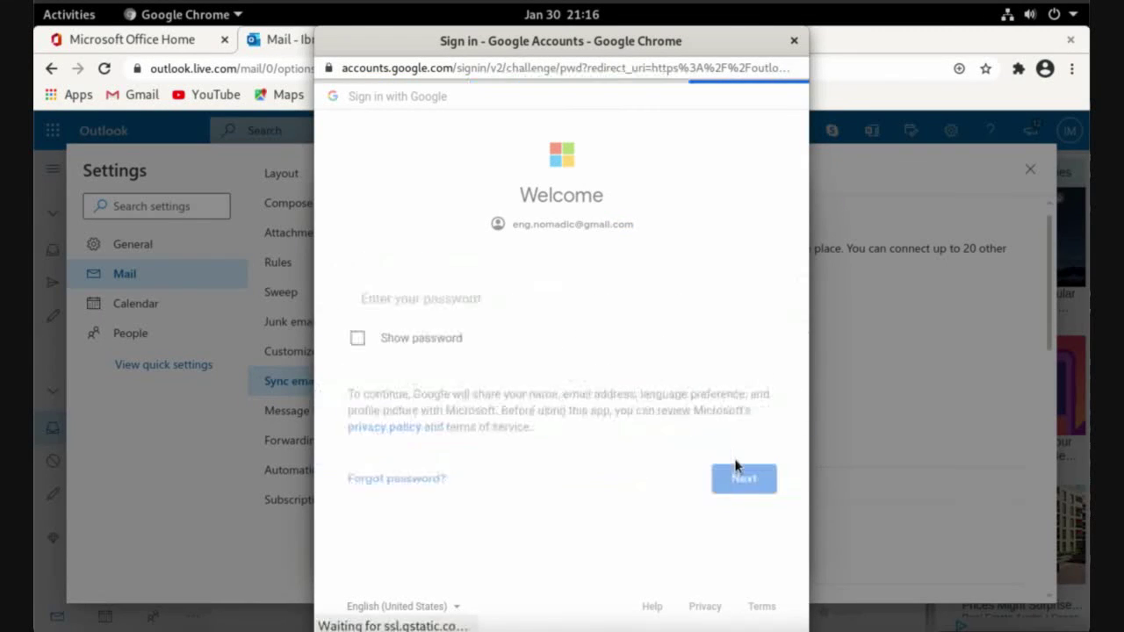
type("•")
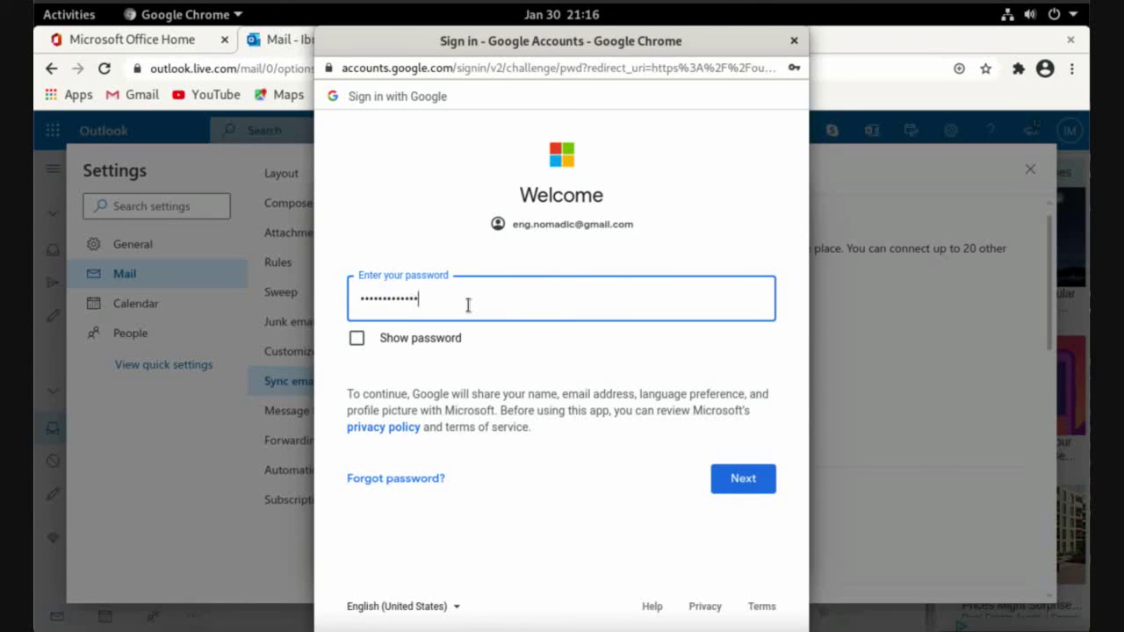
left_click(747, 477)
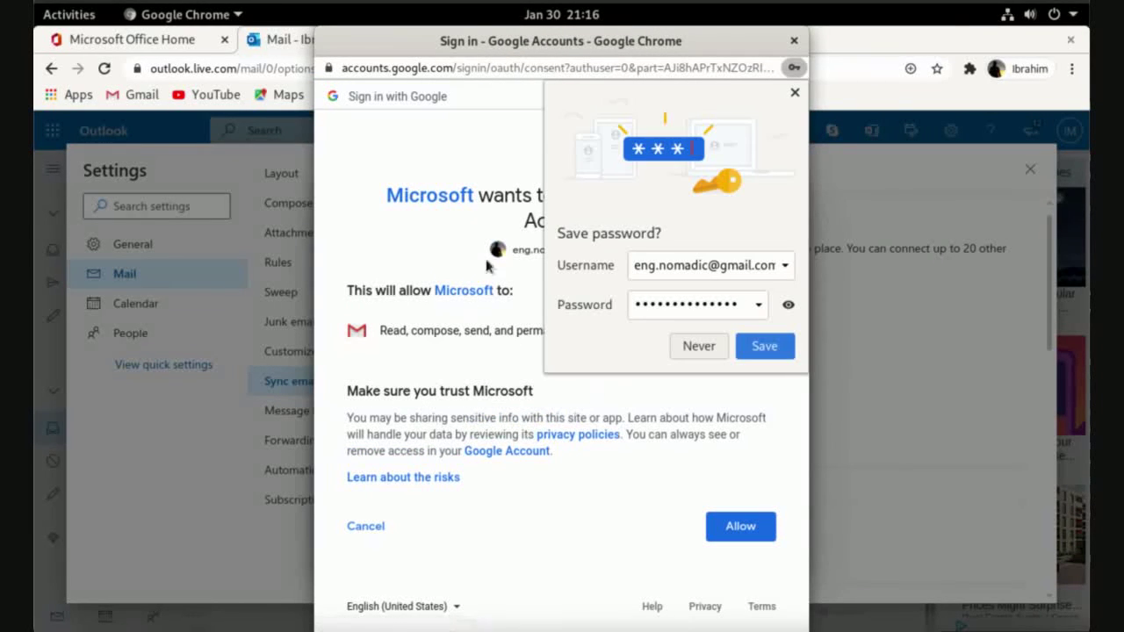
left_click(686, 352)
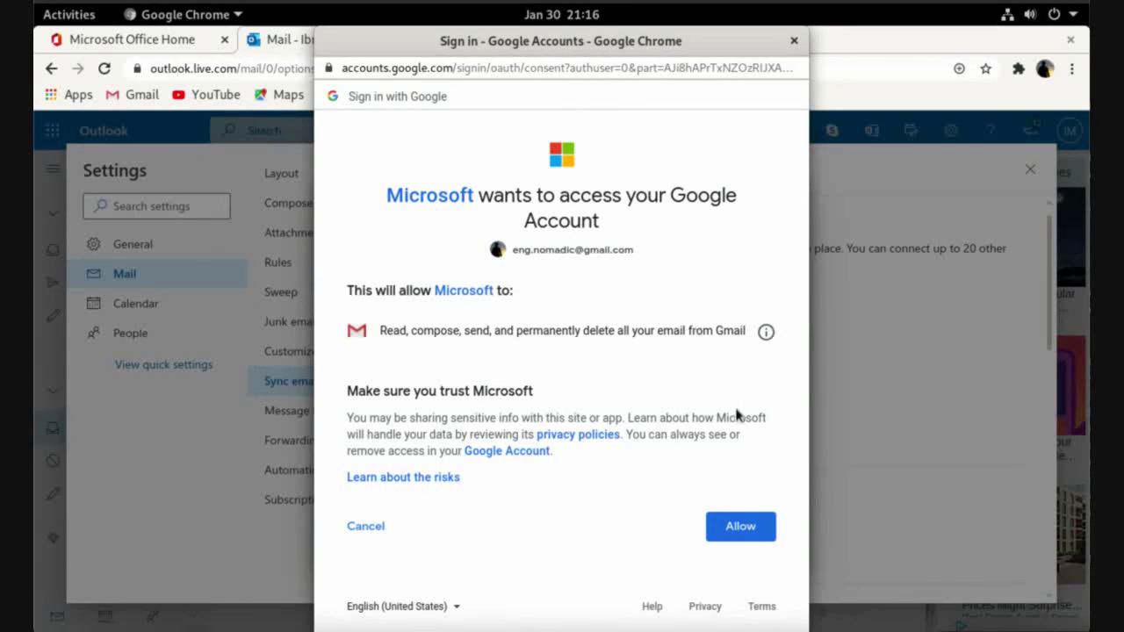
left_click(738, 525)
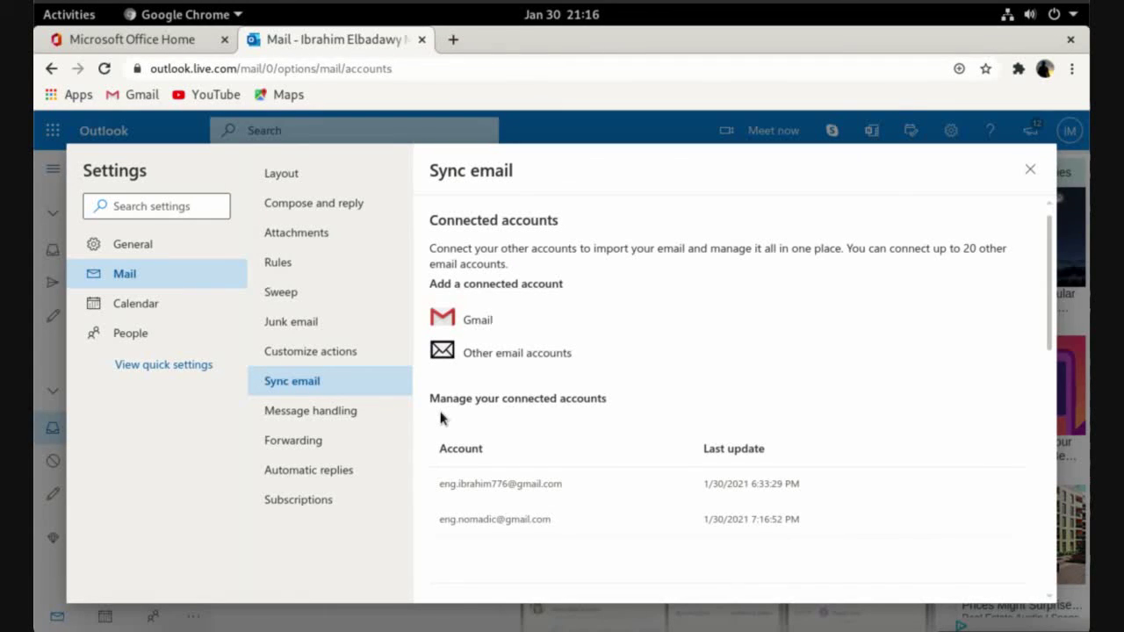
left_click(424, 39)
Close Chrome and launch Thunderbird Mail from an Activities search for 'thun'
left_click(227, 39)
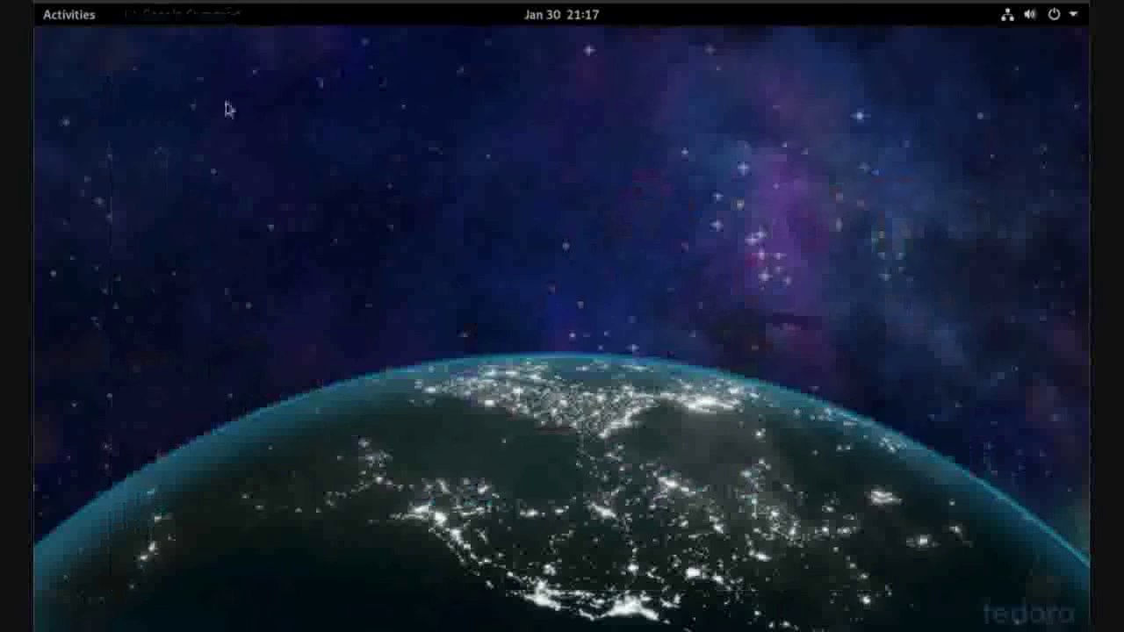
left_click(68, 23)
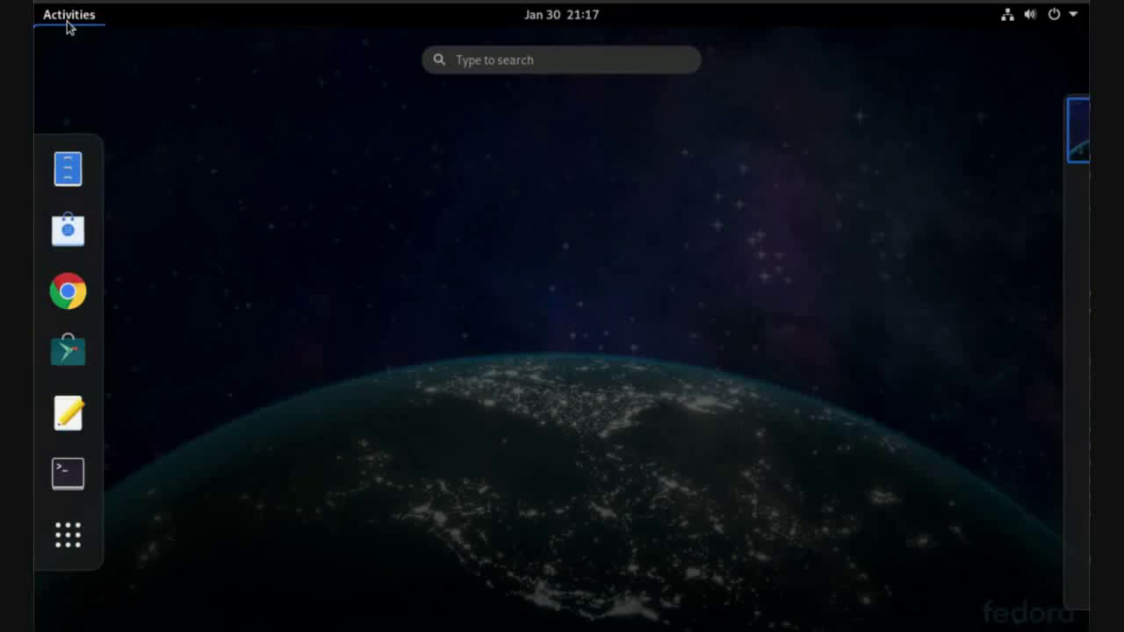
type("thunder")
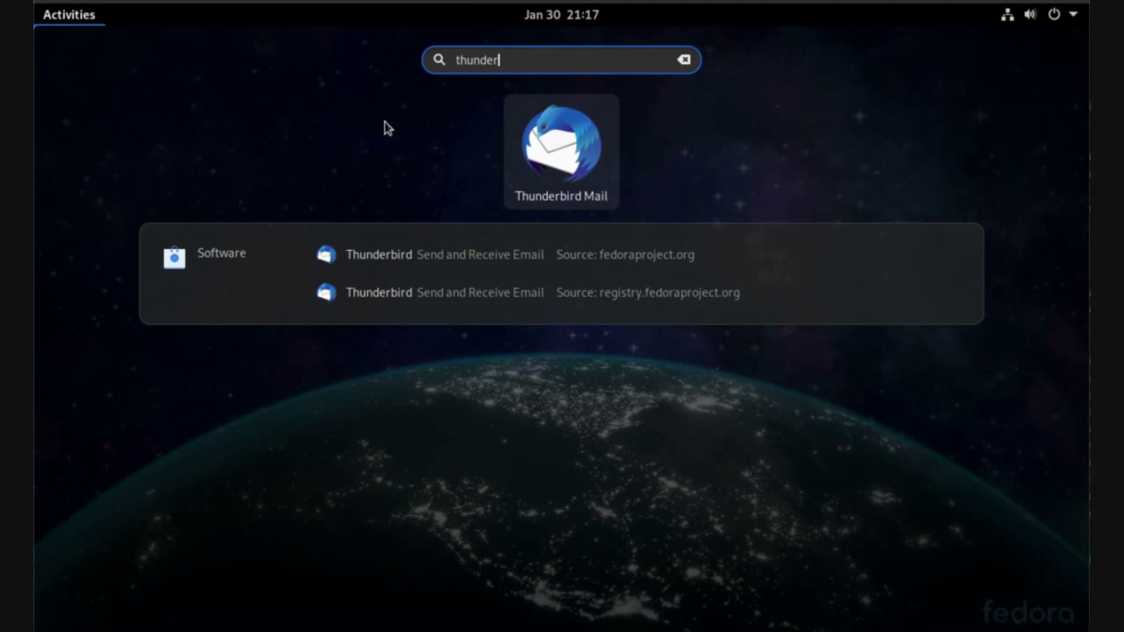
left_click(559, 158)
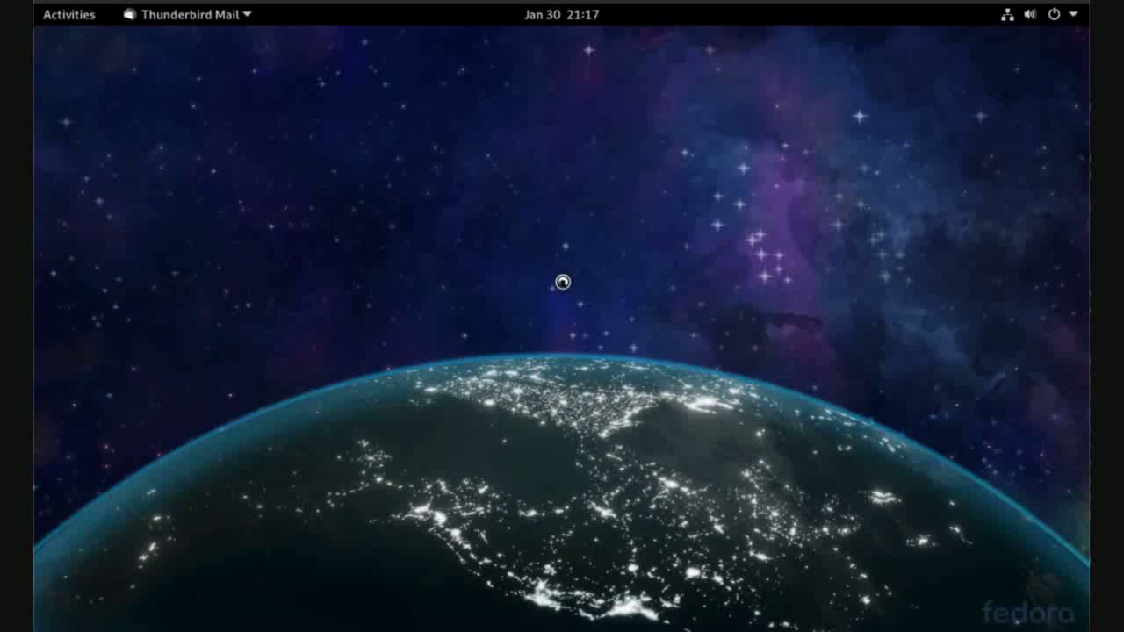